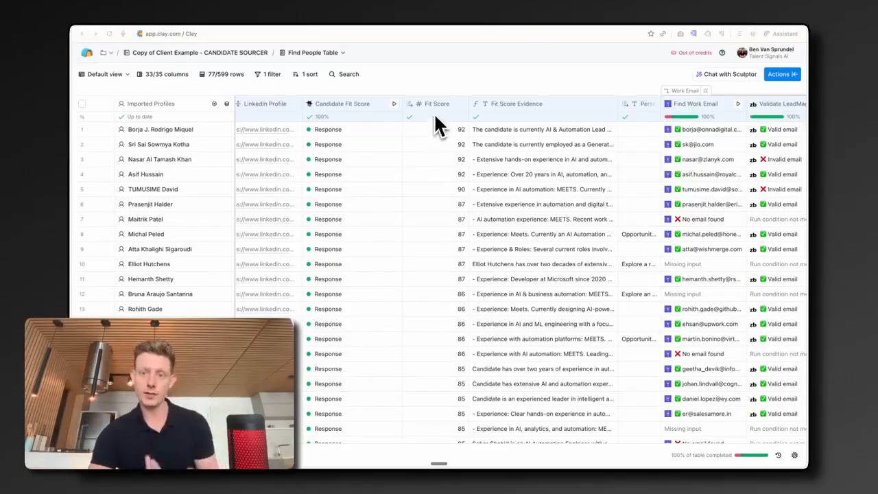
Step: Scroll through the candidate table's enrichment columns and open the first row's personalized outreach email body
scroll(432, 131, right, 10)
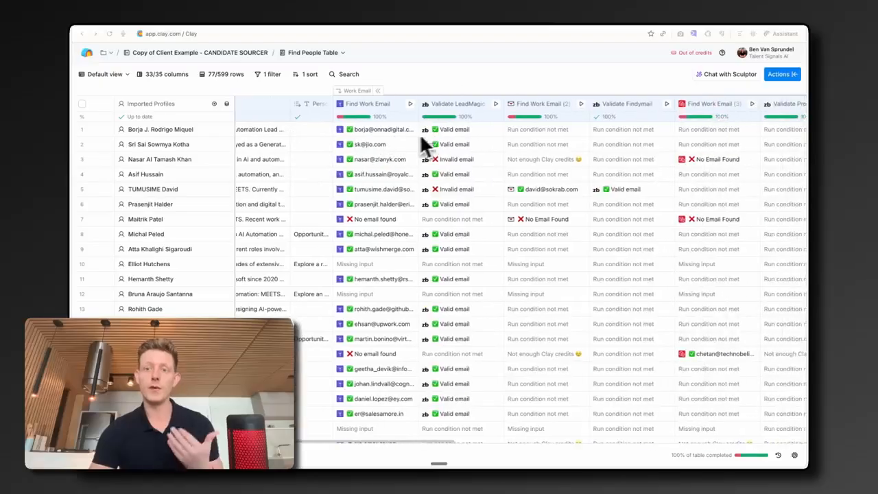
scroll(412, 140, right, 1)
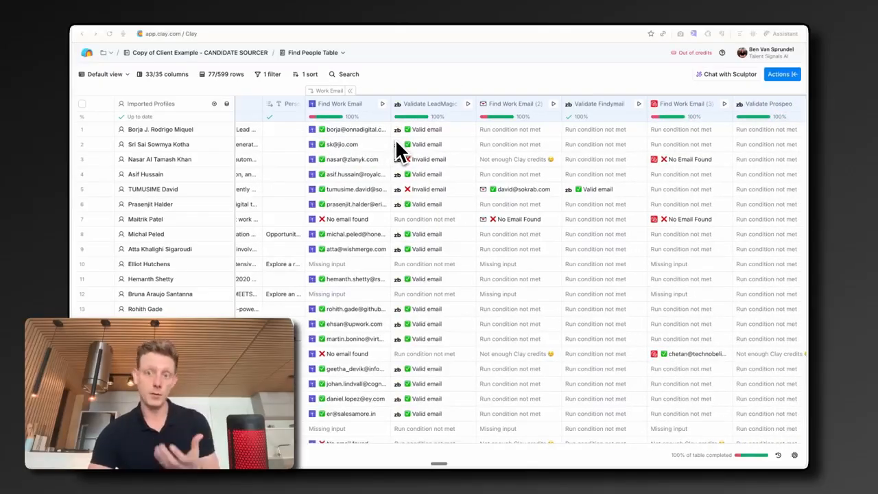
scroll(398, 147, right, 10)
click(398, 130)
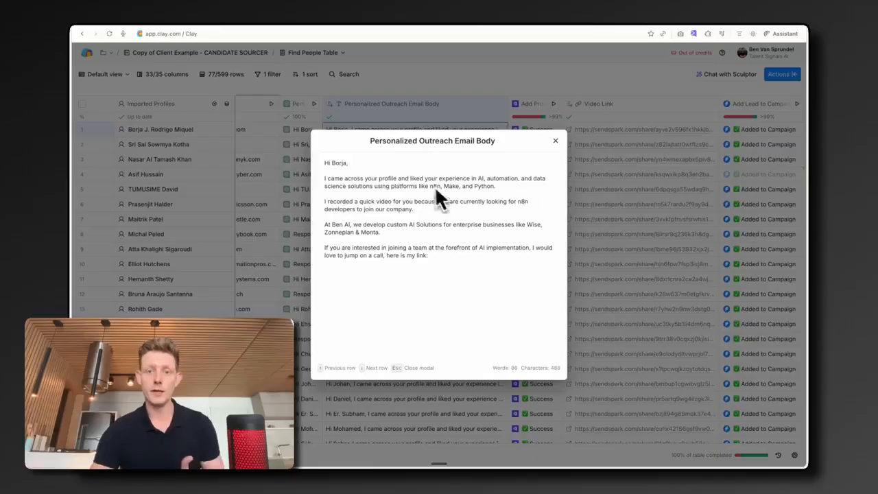
Step: Close the email and open a row's personalized video link to view its landing page
key(Escape)
click(494, 137)
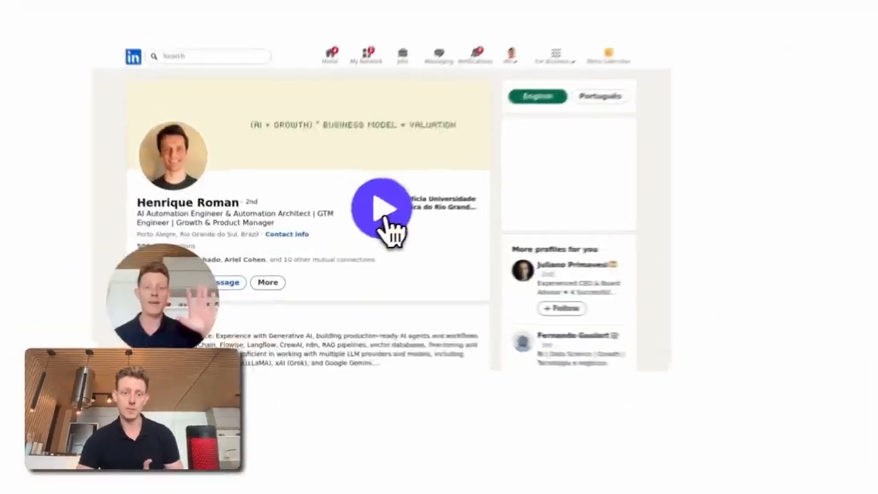
click(335, 235)
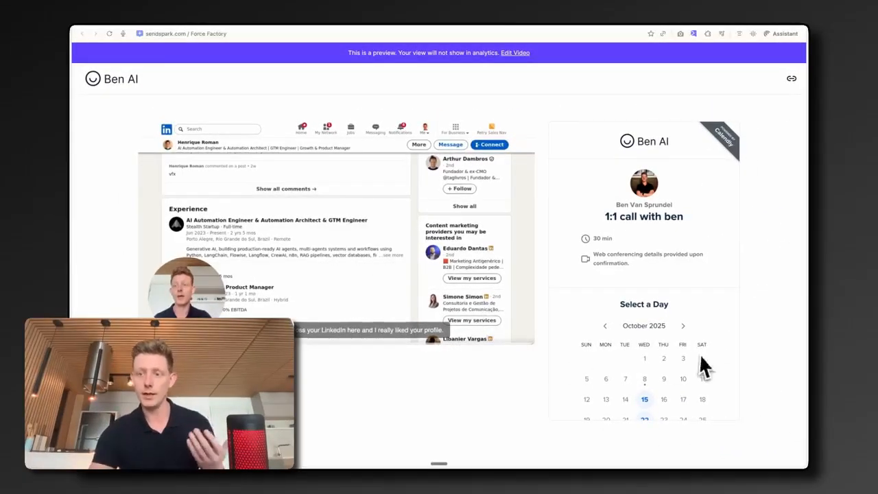
scroll(686, 343, down, 2)
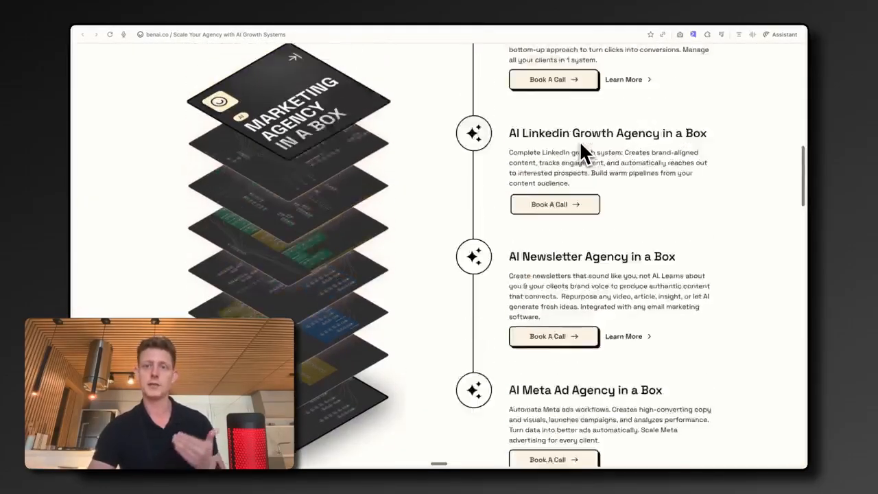
scroll(580, 144, up, 2)
scroll(595, 189, down, 2)
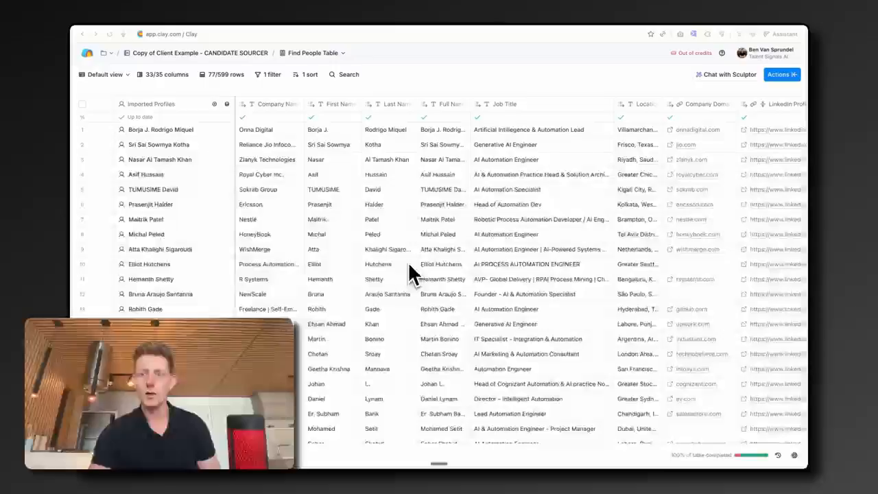
Step: Review the table columns from job titles through fit scores and work email validation
scroll(409, 265, right, 2)
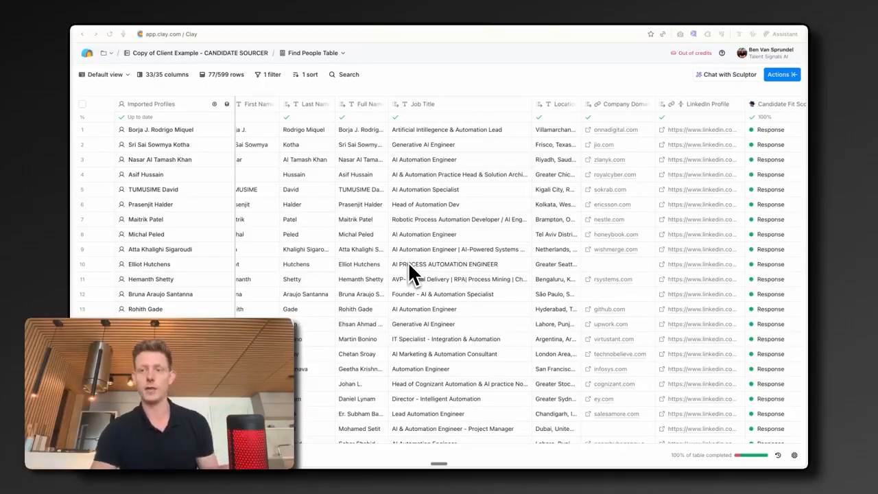
scroll(409, 265, right, 4)
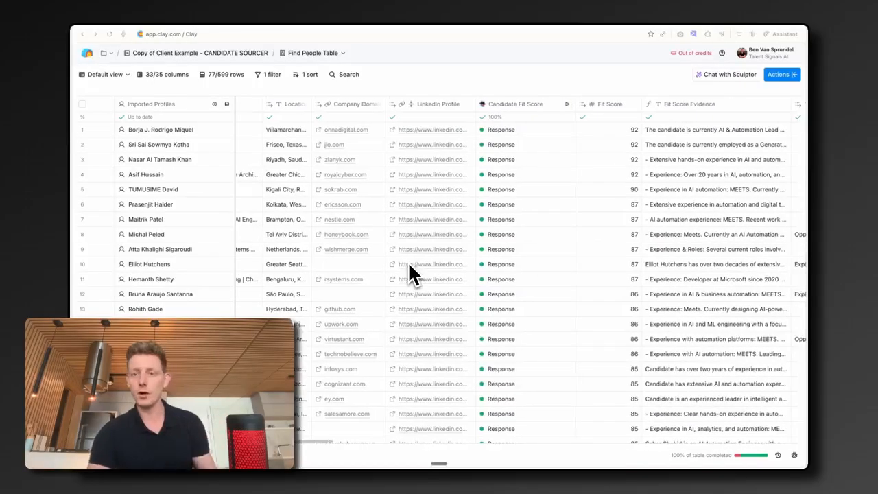
scroll(409, 275, right, 6)
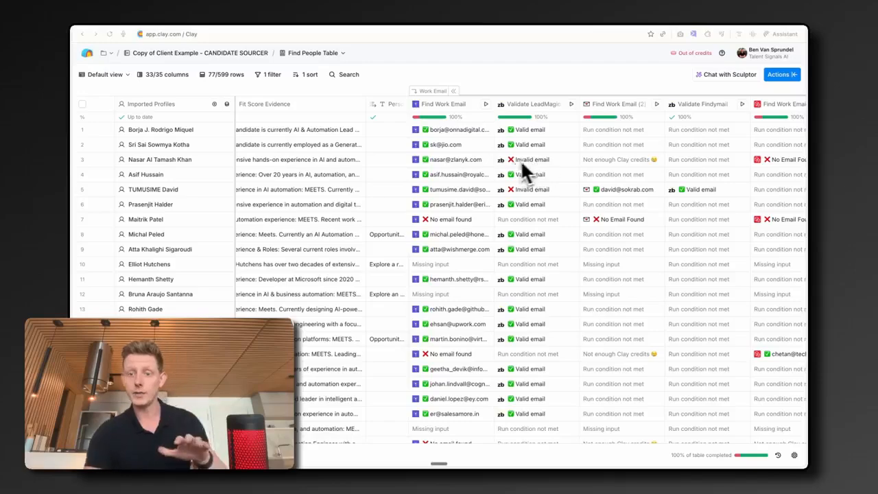
scroll(500, 160, right, 2)
scroll(500, 160, right, 4)
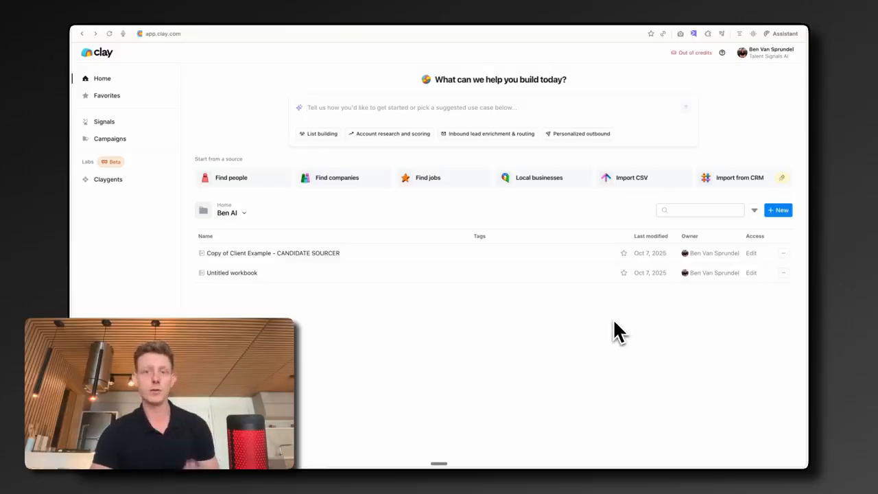
Step: Open the workbook's Find people source settings and expand its Job title filters
click(782, 211)
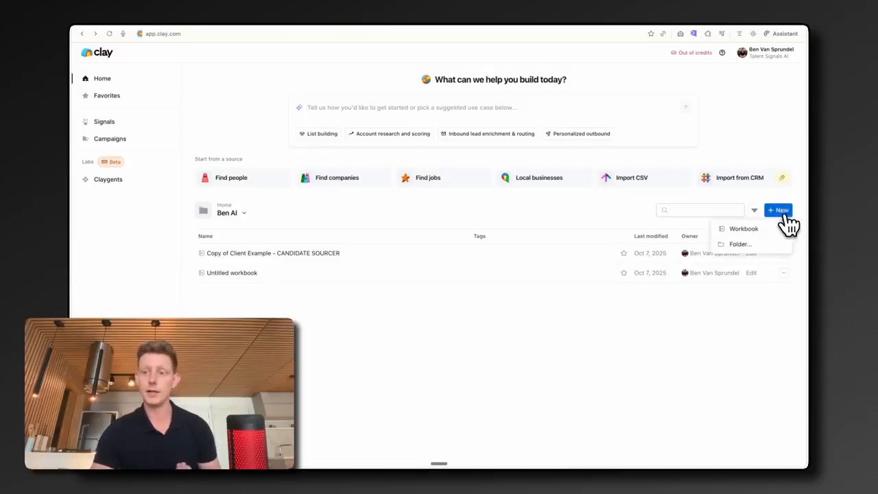
click(768, 229)
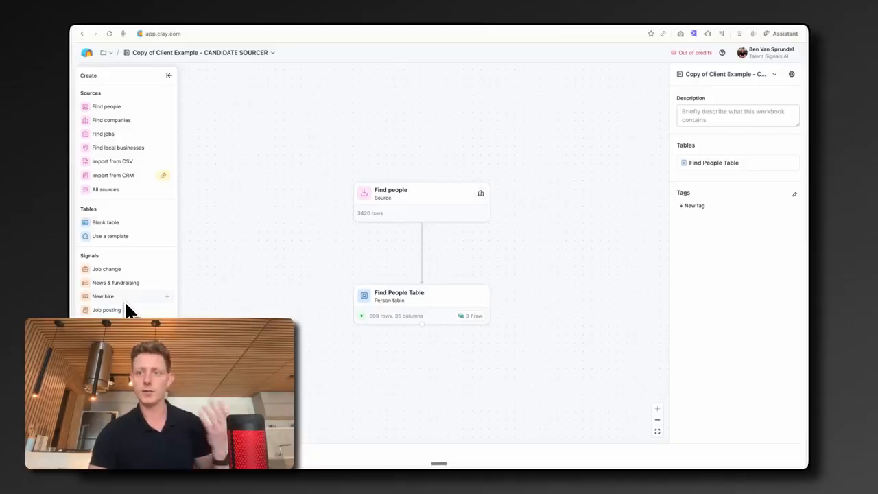
click(399, 209)
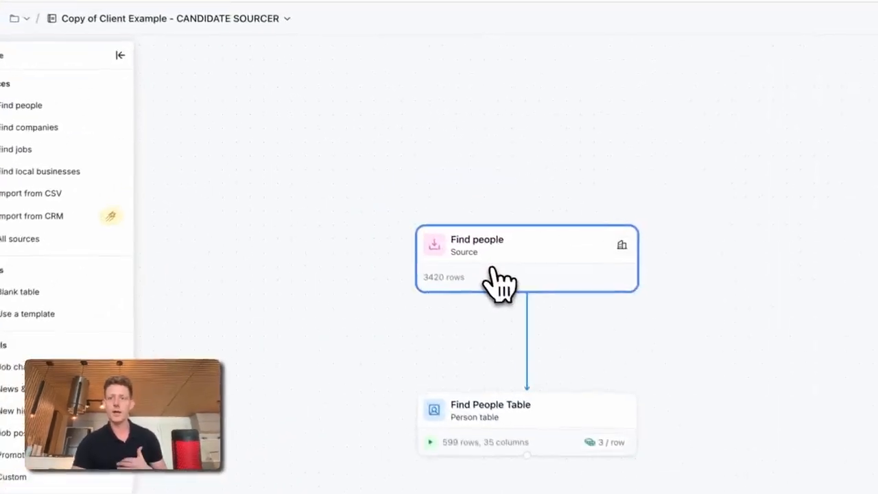
click(501, 280)
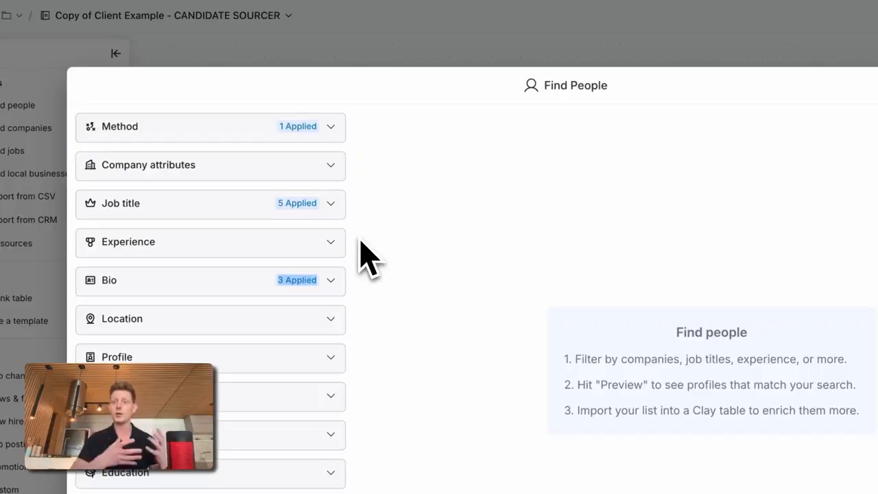
click(271, 203)
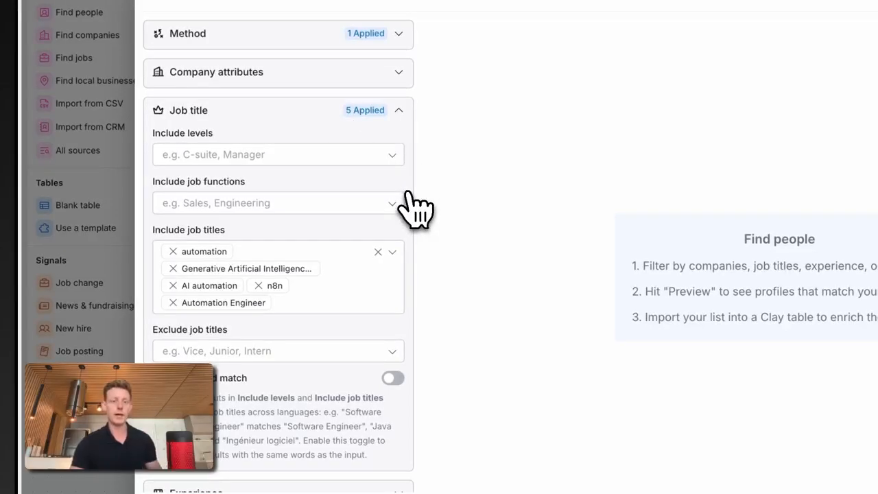
Step: Expand the Bio keyword filters and preview the people matching the search
scroll(416, 206, down, 1)
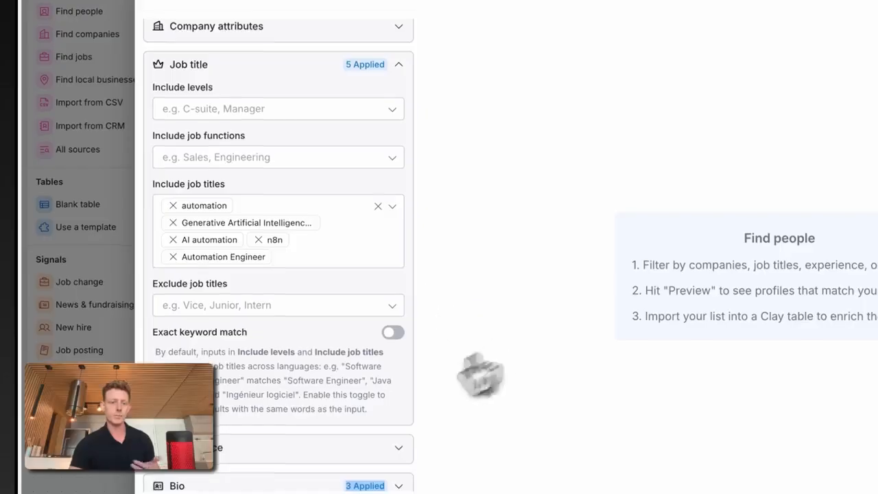
click(398, 486)
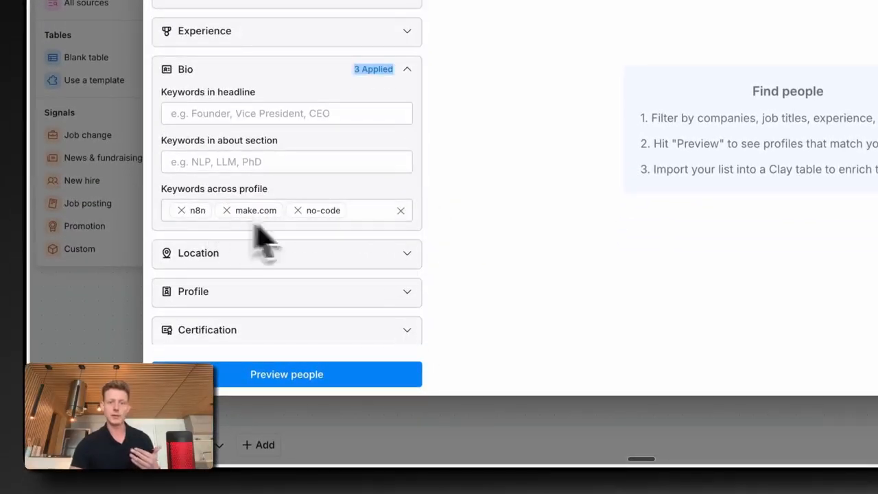
click(318, 376)
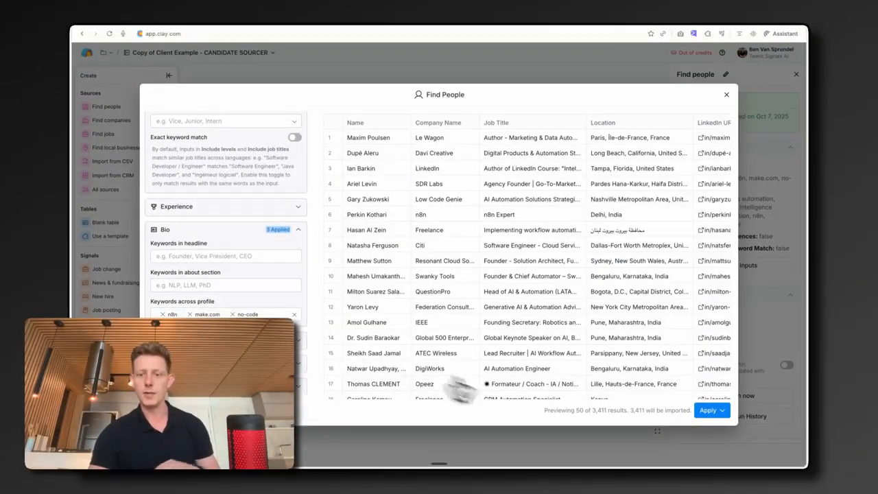
Step: Apply the Find people search to import the matching profiles into the table
drag(592, 410, 607, 411)
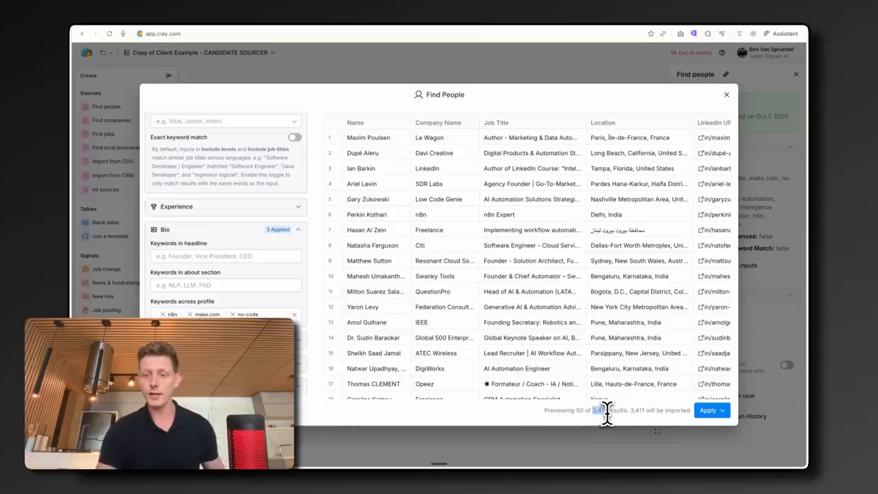
click(711, 410)
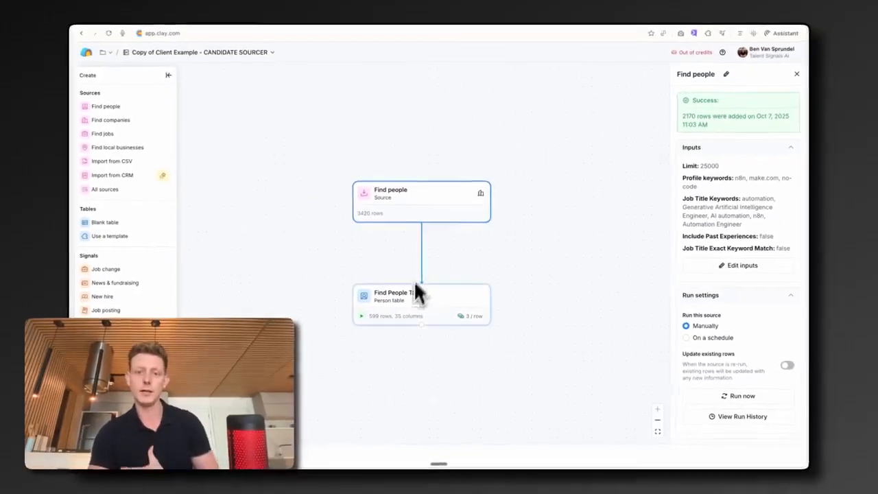
Step: Open the Find People Table and scroll through its columns up to the campaign columns
click(412, 318)
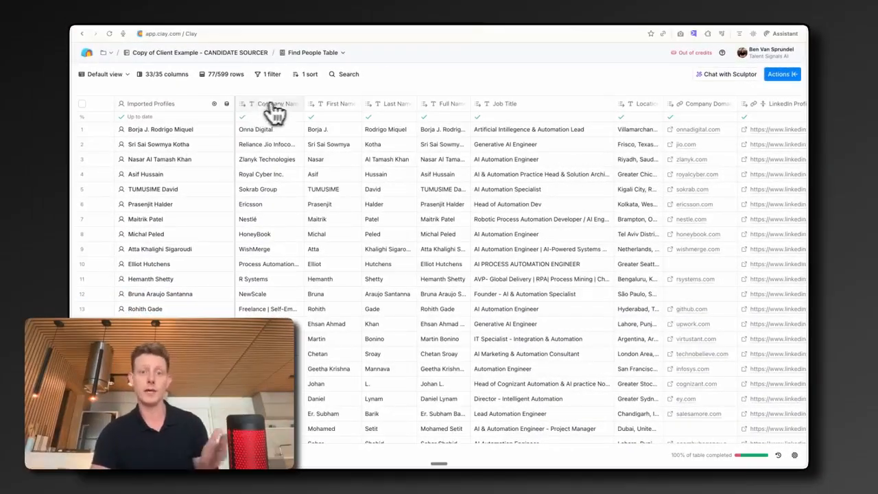
scroll(481, 110, right, 5)
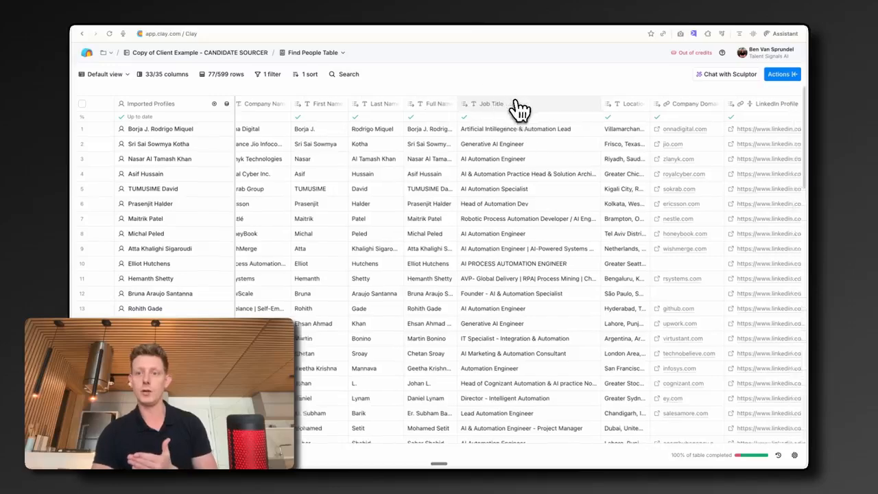
scroll(490, 110, right, 2)
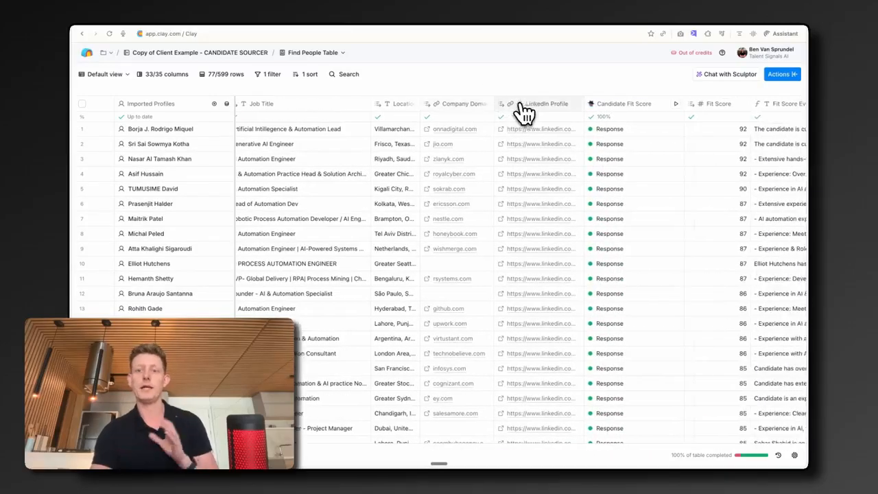
scroll(478, 116, right, 2)
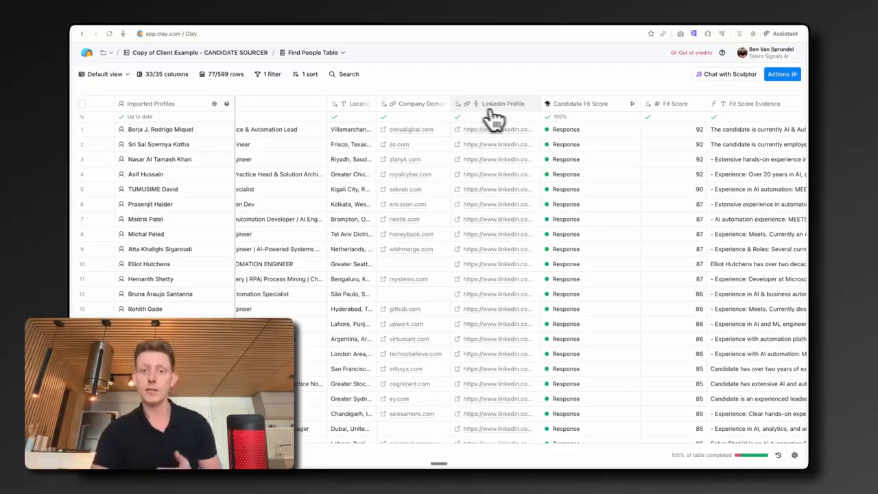
scroll(494, 118, right, 3)
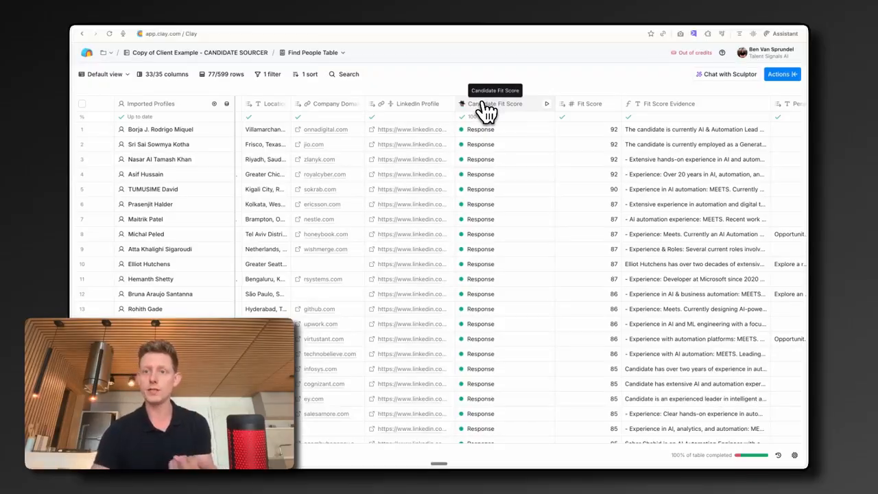
scroll(485, 110, right, 2)
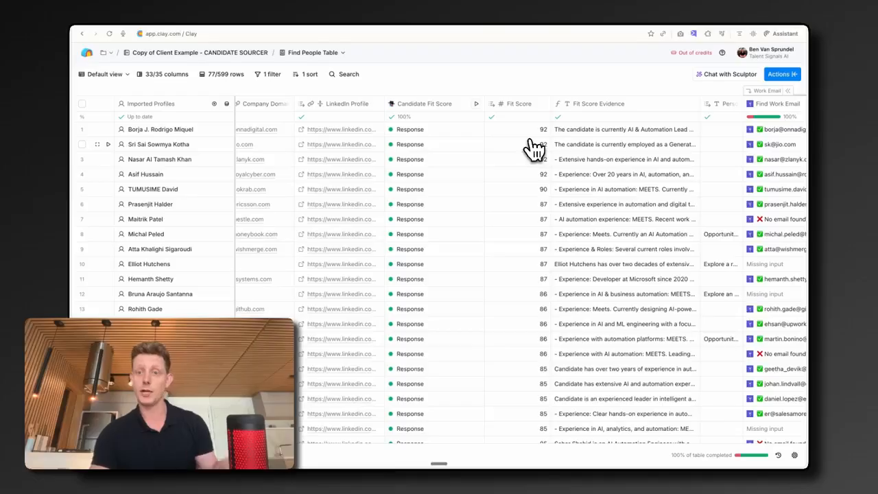
scroll(534, 148, right, 15)
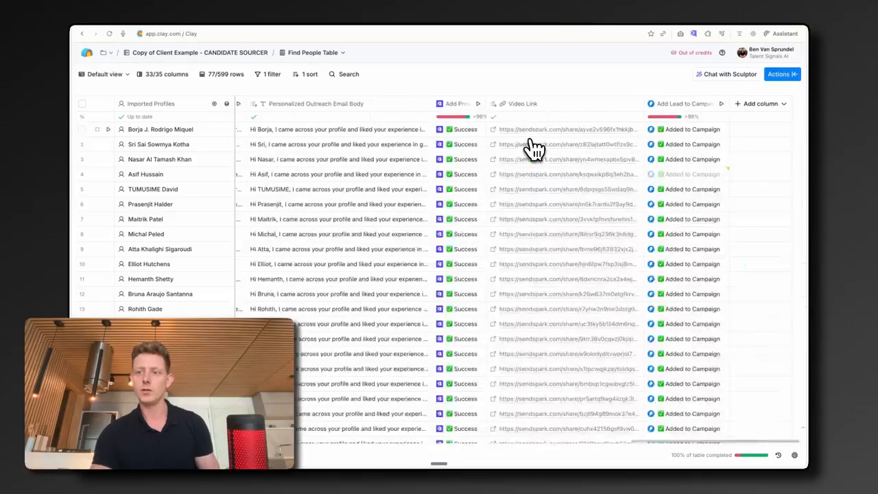
Step: Open the add-column options for new enrichments, close them, and return to the fit score columns
click(759, 104)
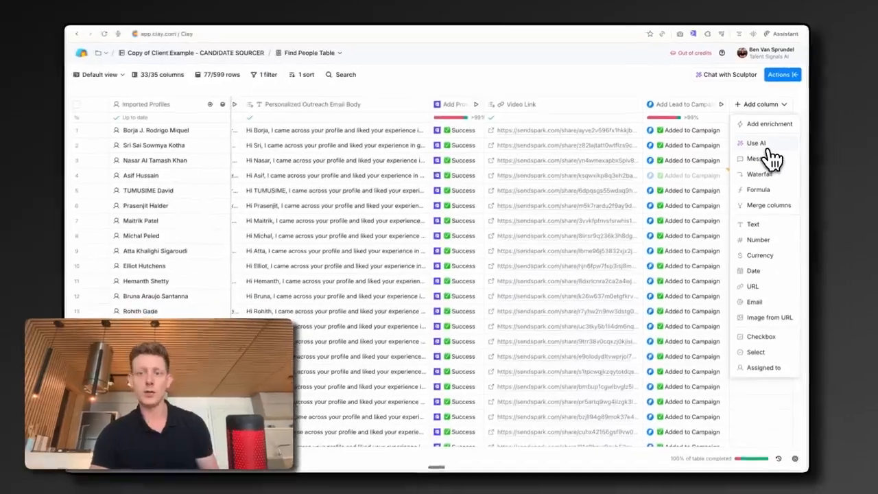
click(554, 81)
scroll(541, 137, left, 15)
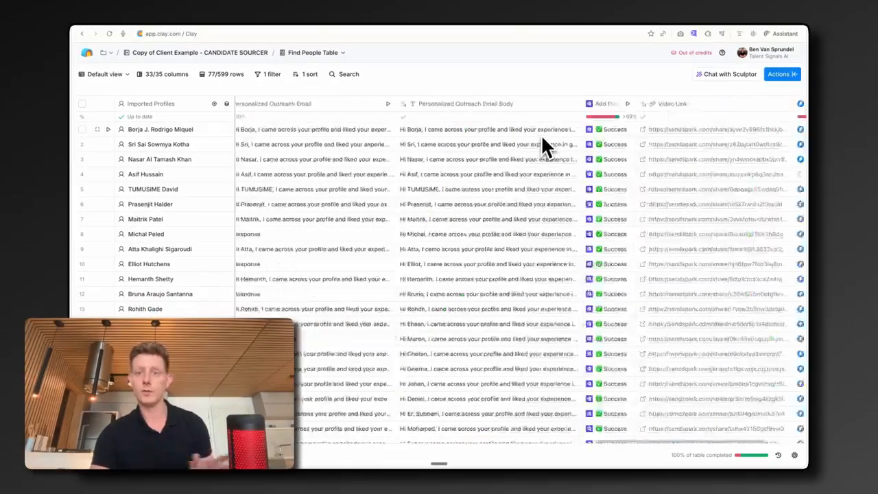
scroll(540, 144, left, 15)
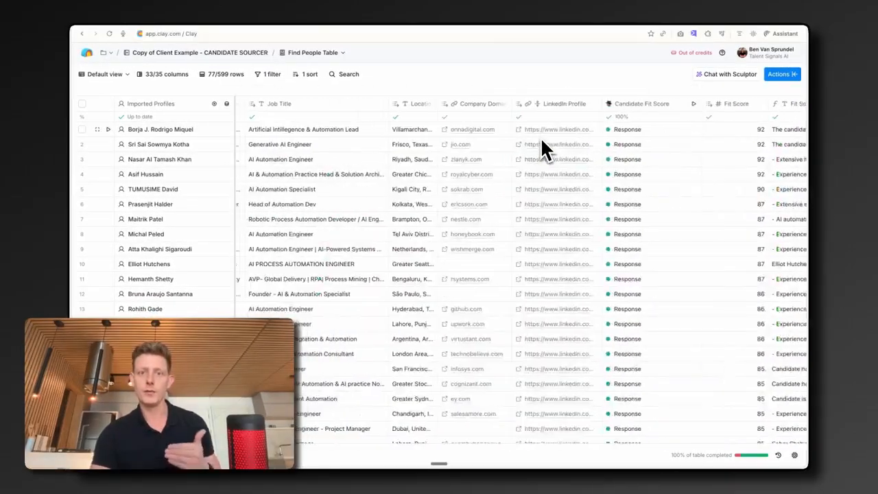
scroll(541, 145, right, 3)
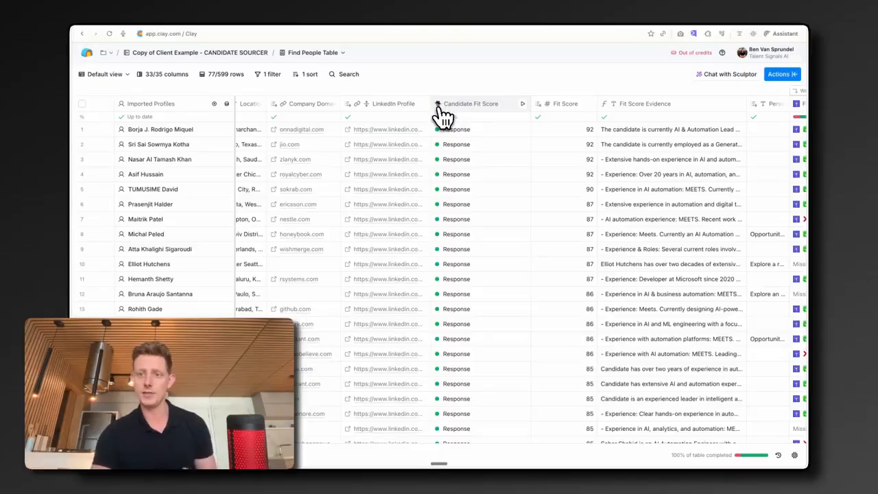
Step: Open the Candidate Fit Score column's settings and review its AI prompt context
click(455, 111)
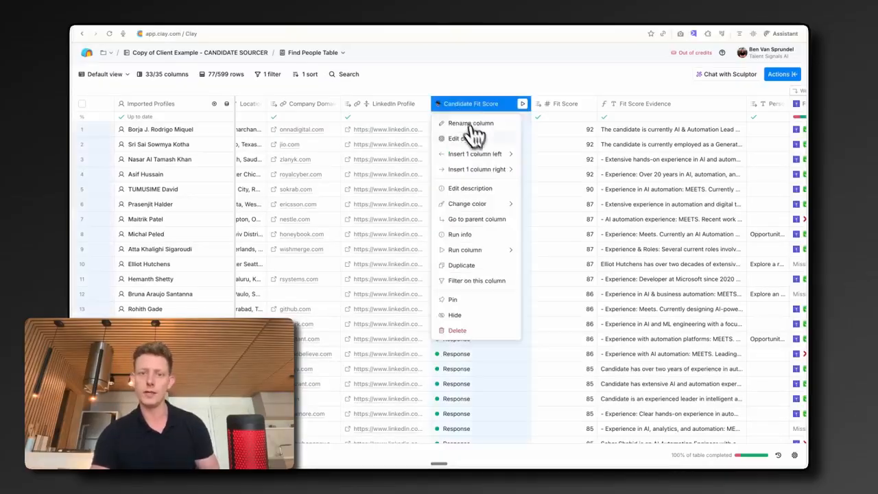
click(481, 141)
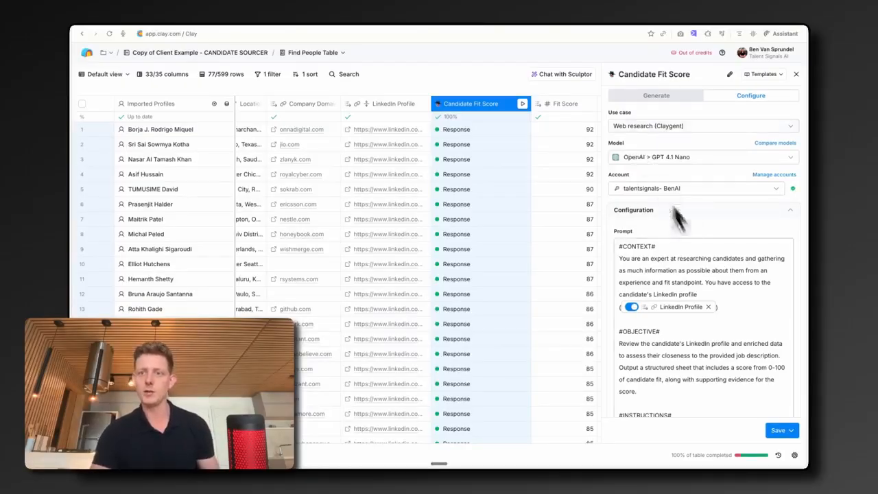
scroll(691, 241, down, 1)
drag(632, 194, 622, 194)
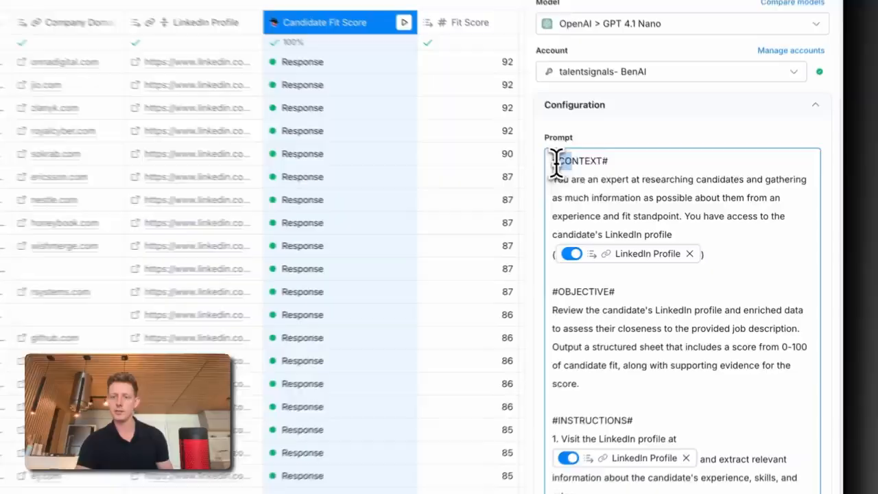
drag(557, 165, 633, 200)
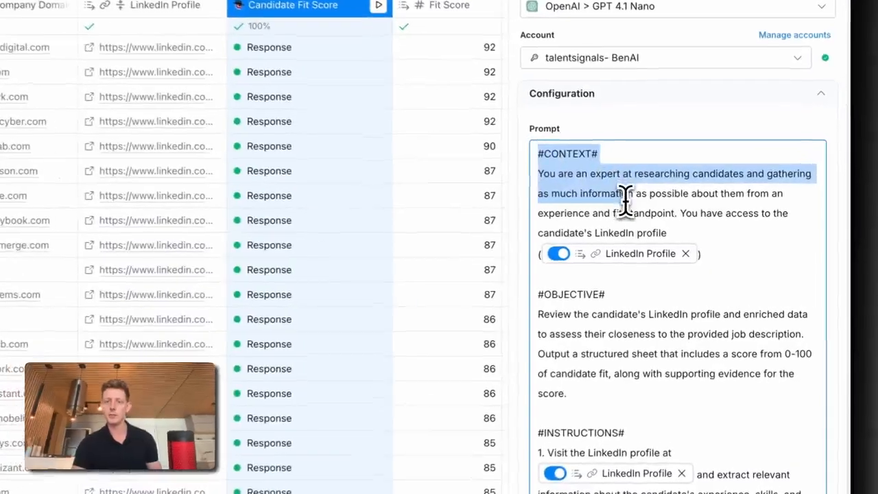
Step: Insert a LinkedIn Profile column reference into the fit score prompt, then remove the duplicate reference
click(555, 311)
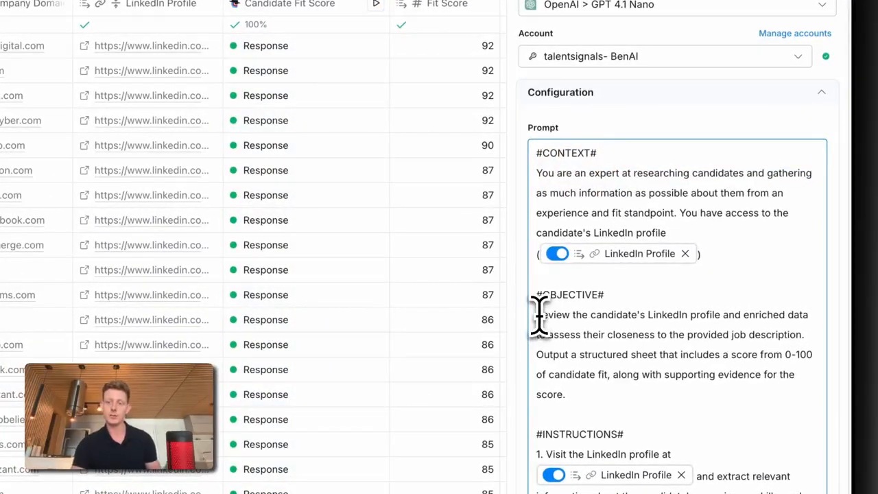
scroll(652, 335, down, 1)
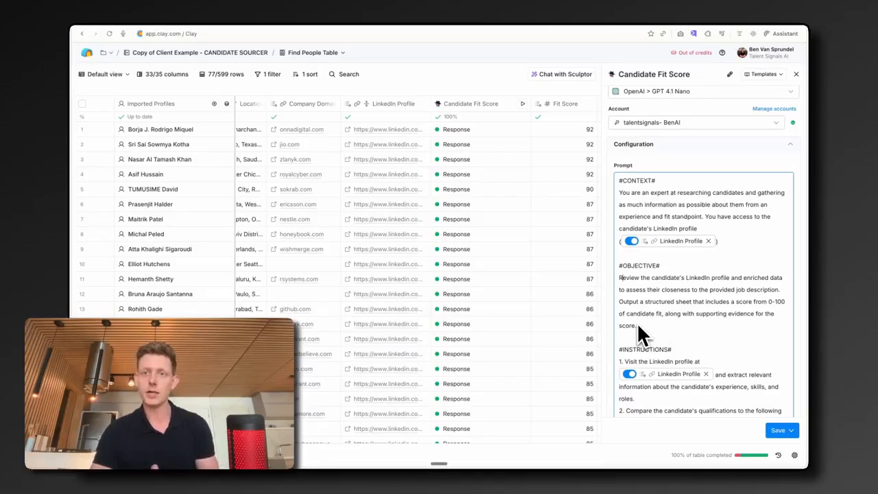
mouse_move(625, 242)
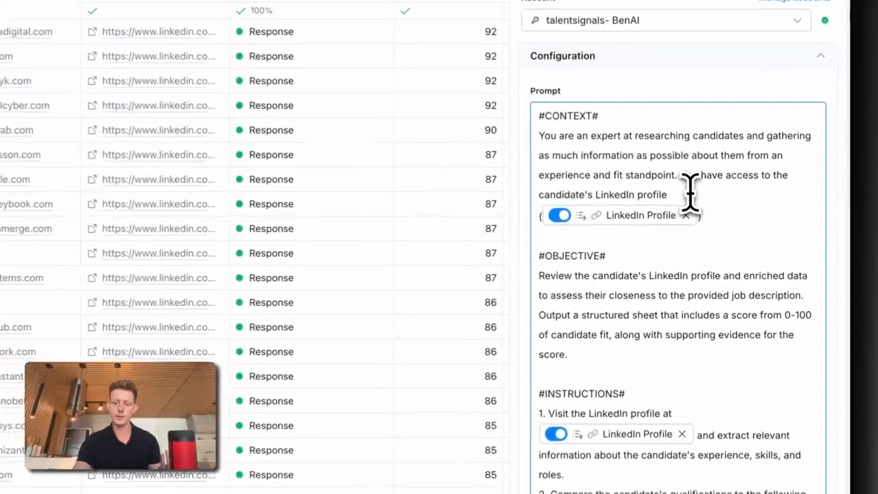
text(/)
scroll(634, 302, down, 4)
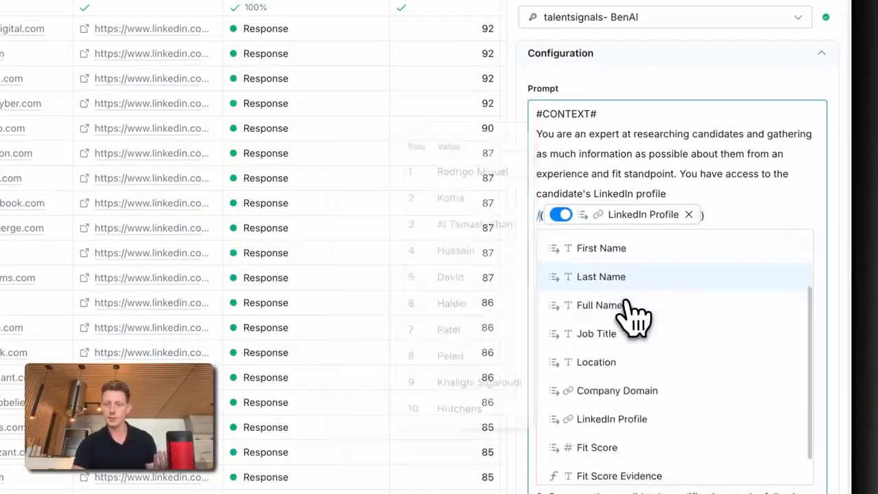
mouse_move(594, 310)
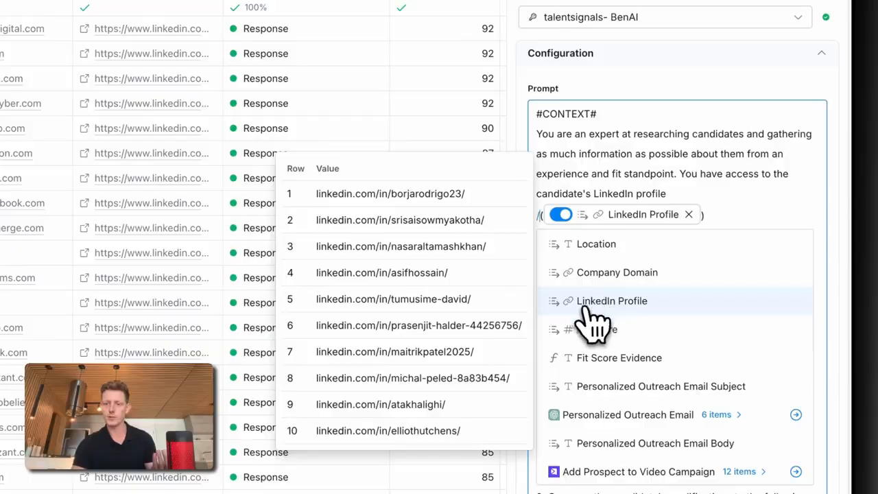
click(594, 312)
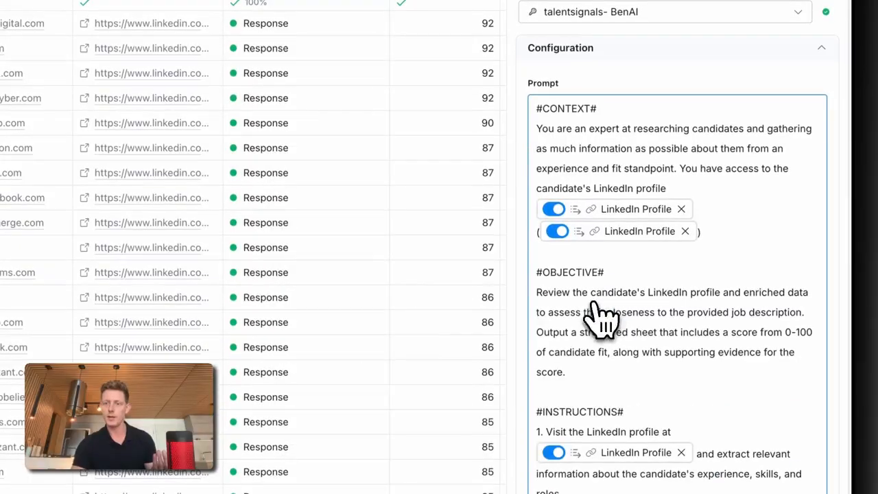
click(685, 210)
mouse_move(692, 223)
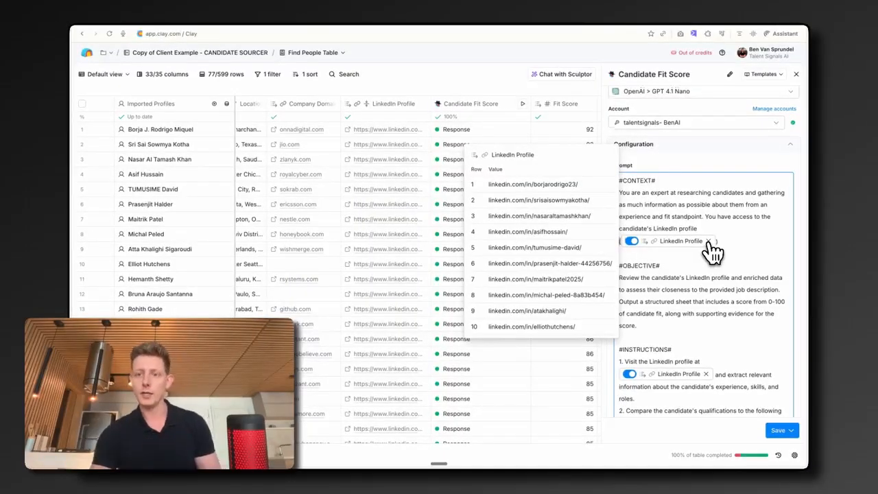
Step: Review the job title and must-have requirements in the fit score prompt, then close the column settings
scroll(712, 253, down, 5)
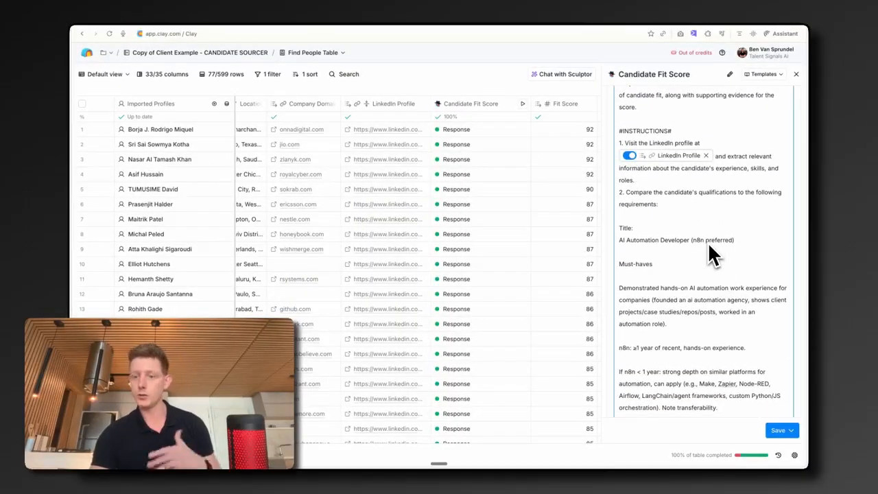
scroll(708, 242, down, 2)
drag(644, 366, 619, 152)
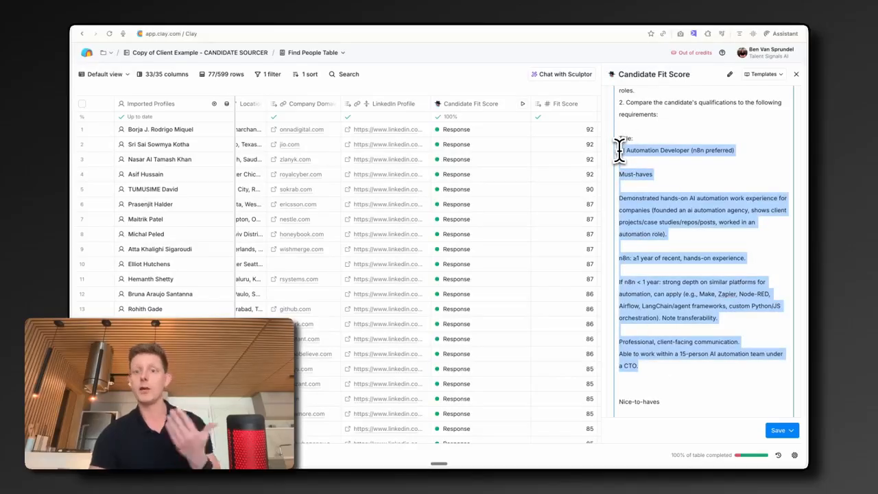
key(Escape)
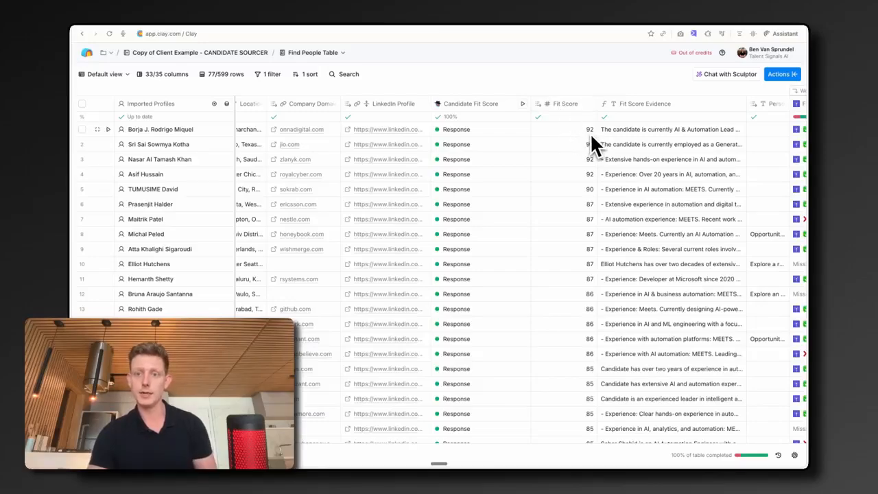
Step: Browse the Find Work Email waterfall and email validation columns across the candidate rows
scroll(590, 134, right, 3)
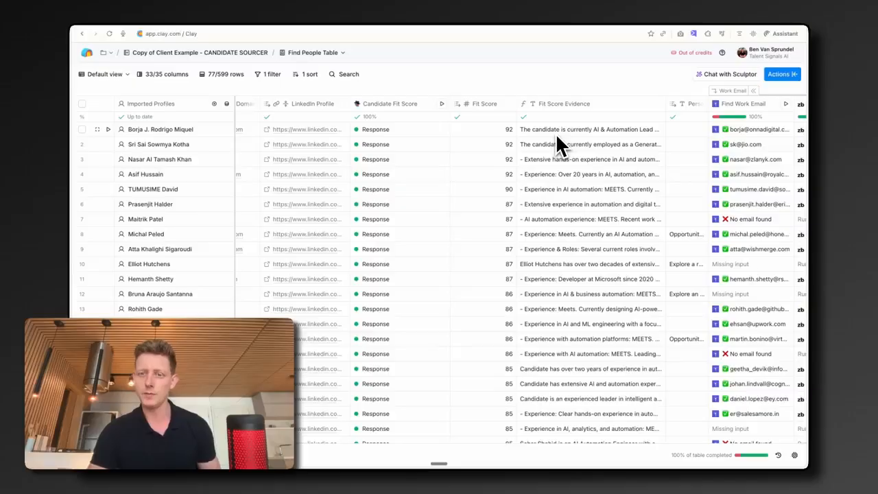
scroll(419, 138, right, 10)
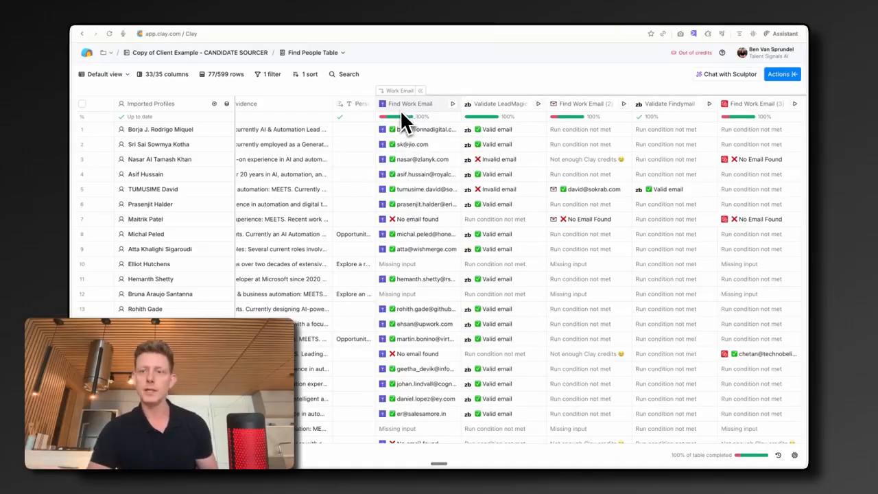
scroll(574, 102, right, 5)
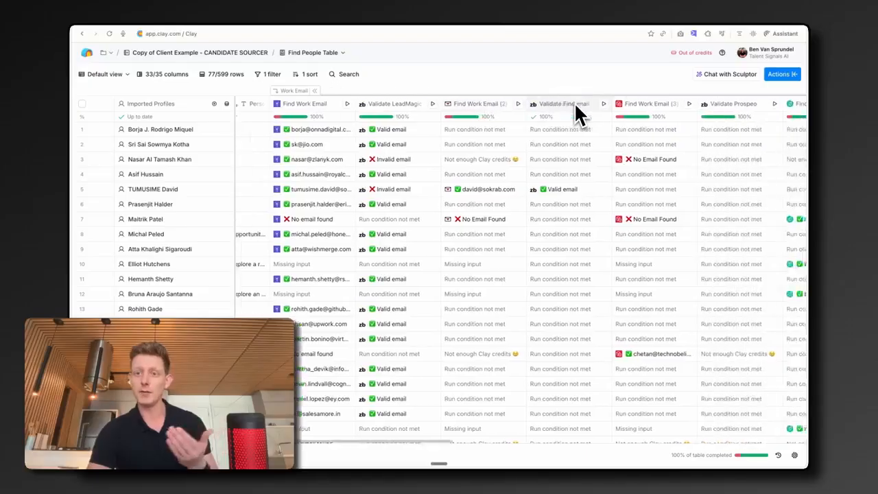
scroll(621, 106, right, 3)
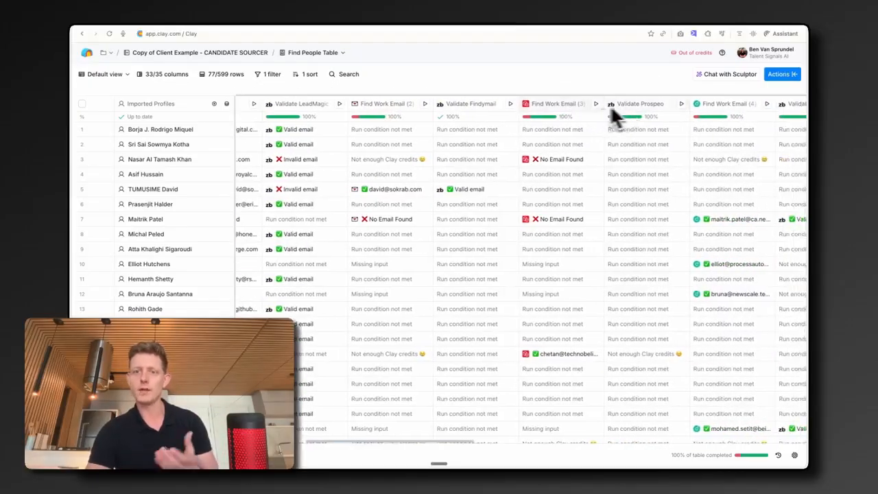
scroll(583, 115, left, 8)
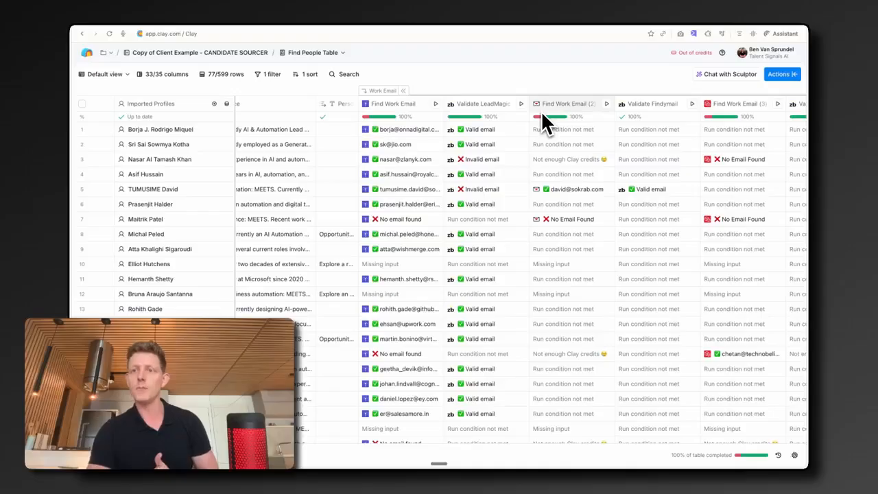
scroll(538, 235, down, 2)
scroll(538, 235, down, 2)
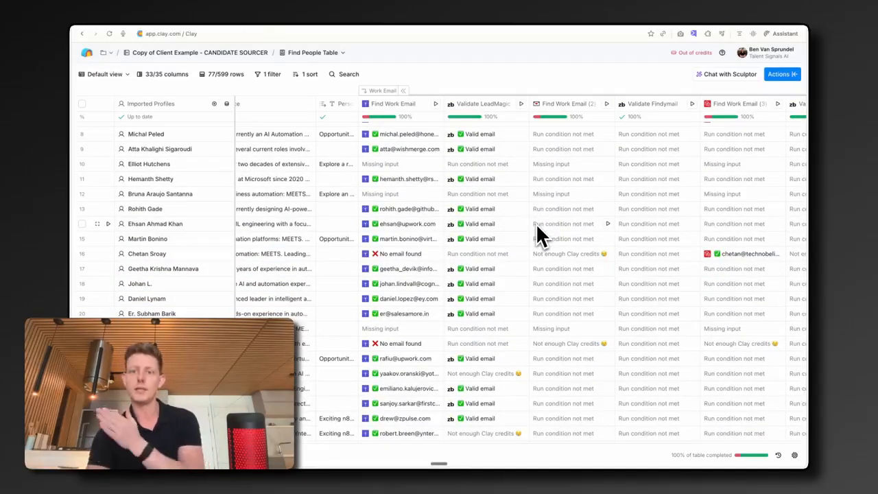
scroll(426, 295, down, 6)
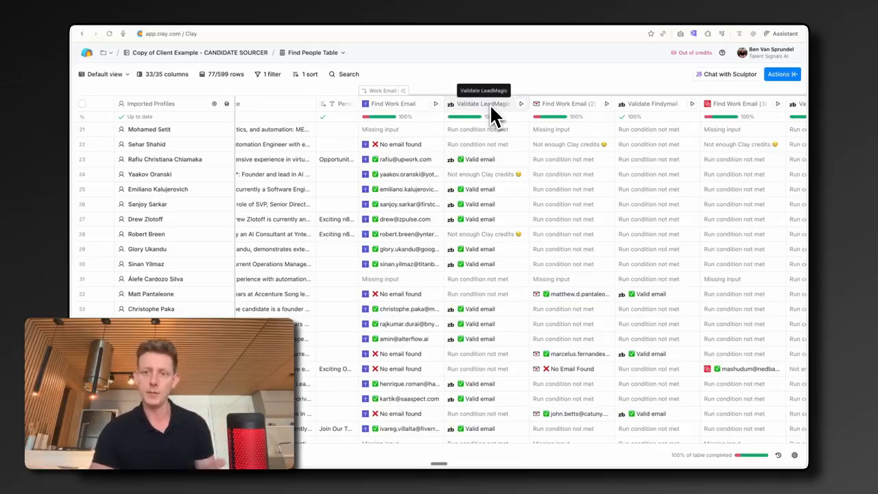
scroll(645, 110, right, 5)
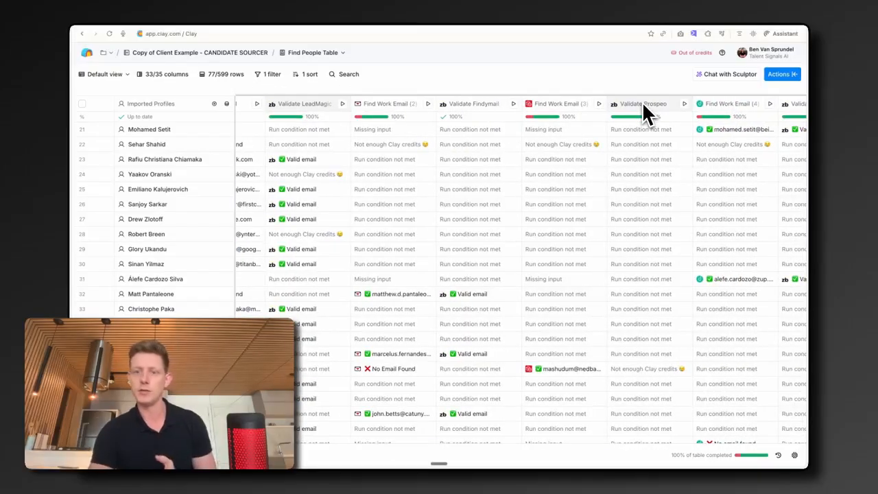
scroll(645, 113, up, 10)
scroll(645, 113, left, 3)
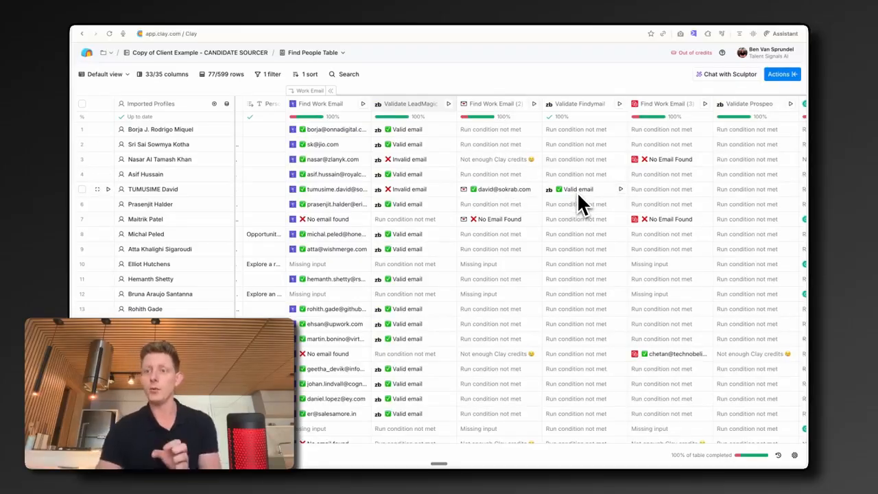
scroll(577, 192, right, 3)
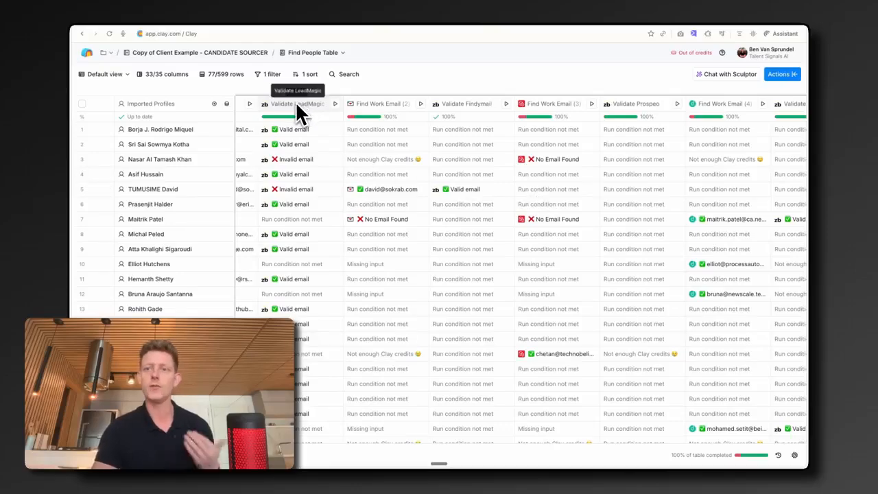
scroll(372, 181, left, 5)
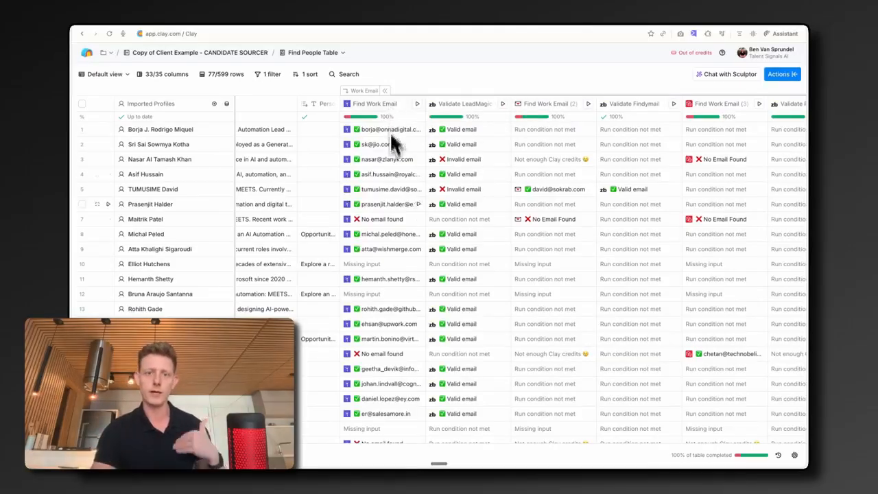
scroll(406, 298, down, 5)
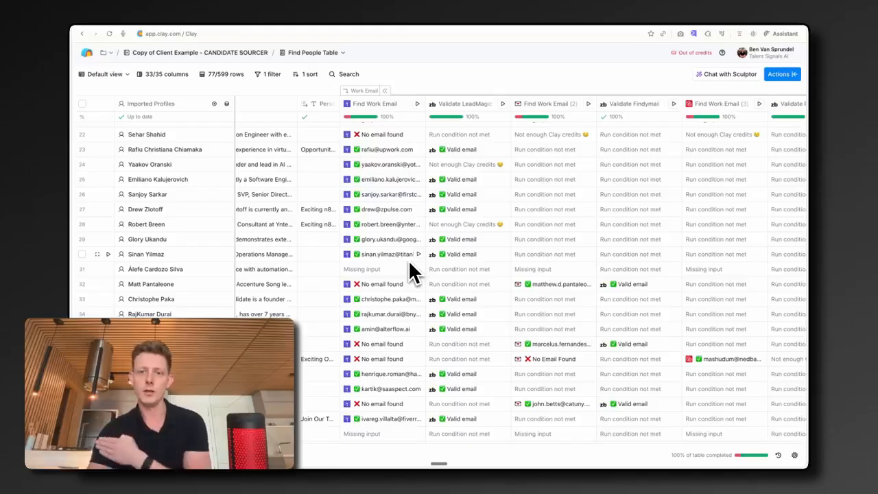
Step: Open the Find Work Email column's full configuration and review its run settings condition
click(380, 106)
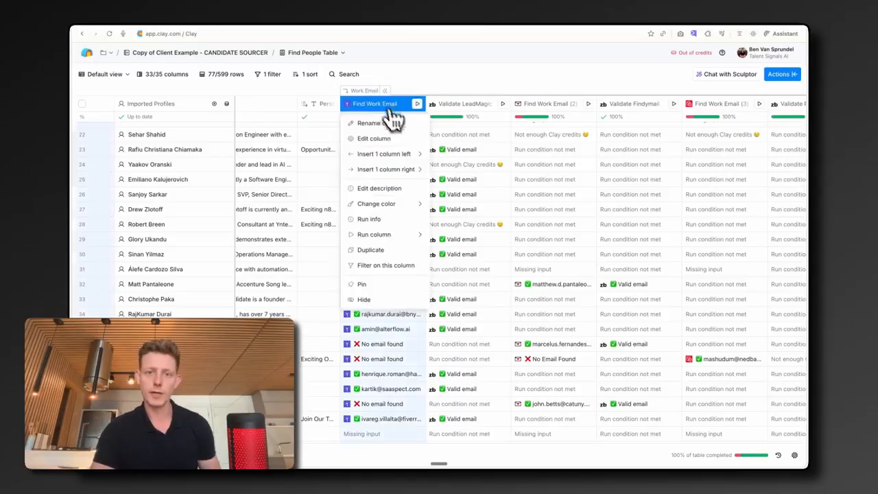
click(402, 141)
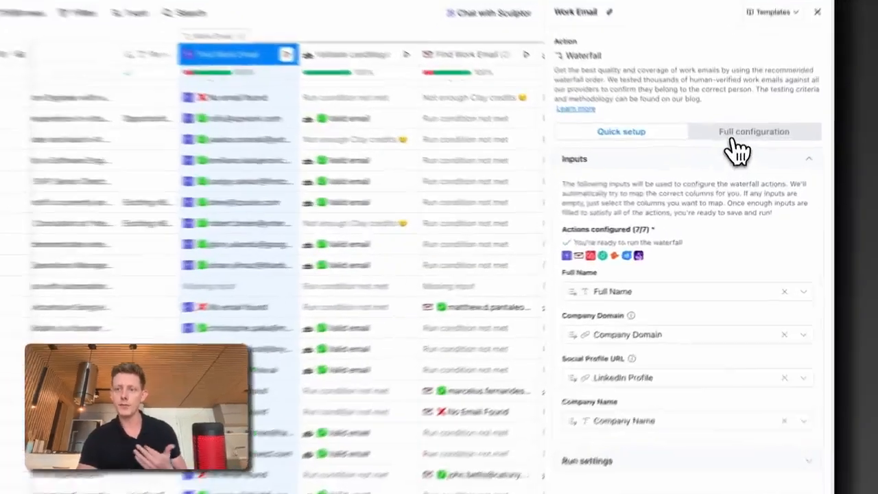
click(750, 160)
scroll(710, 196, down, 12)
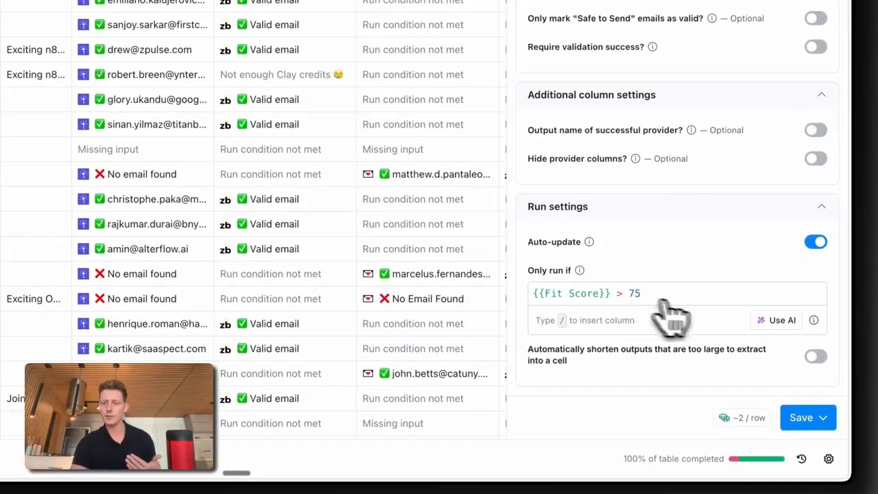
Step: Generate a run condition in the AI formula generator from 'Only run this if the fit score is above 75.' and close without saving
click(778, 320)
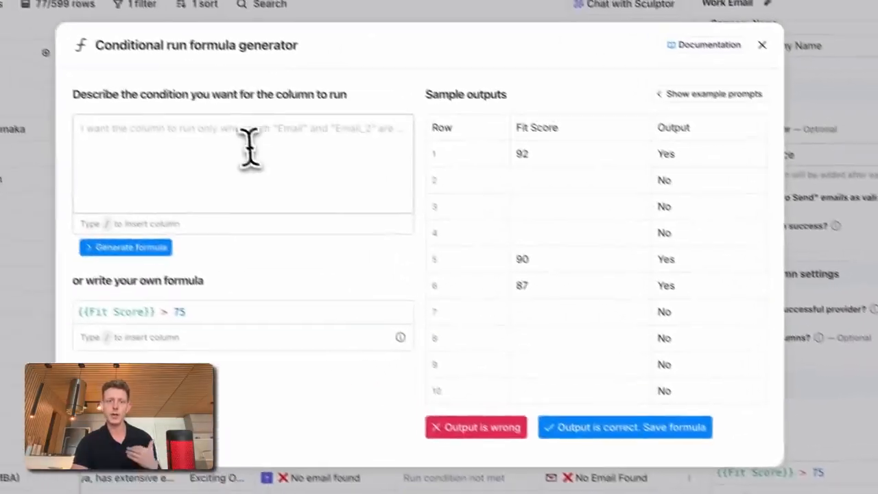
click(75, 24)
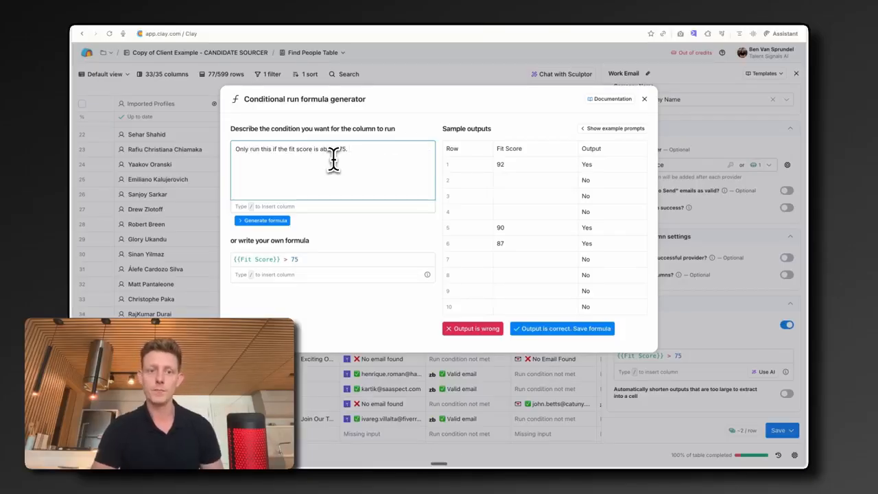
click(270, 220)
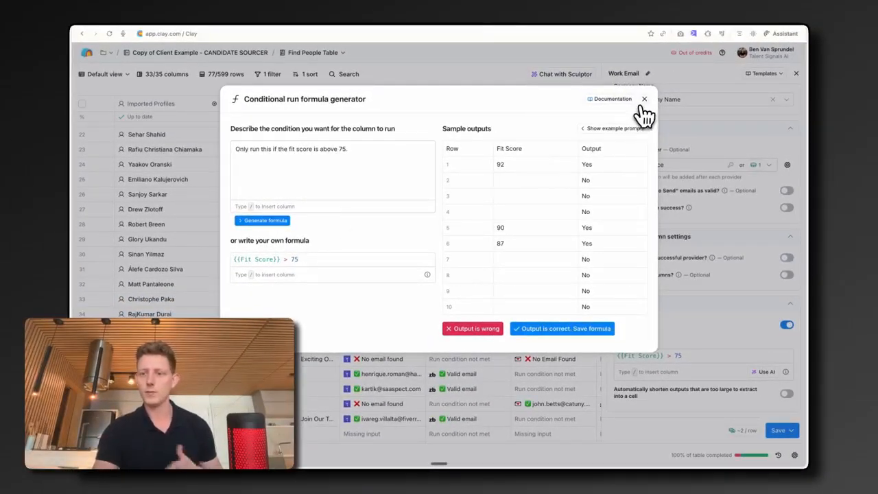
click(644, 100)
click(796, 74)
Step: Open the Personalized Outreach Email column's settings and review its prompt inputs and system prompt
scroll(573, 128, right, 9)
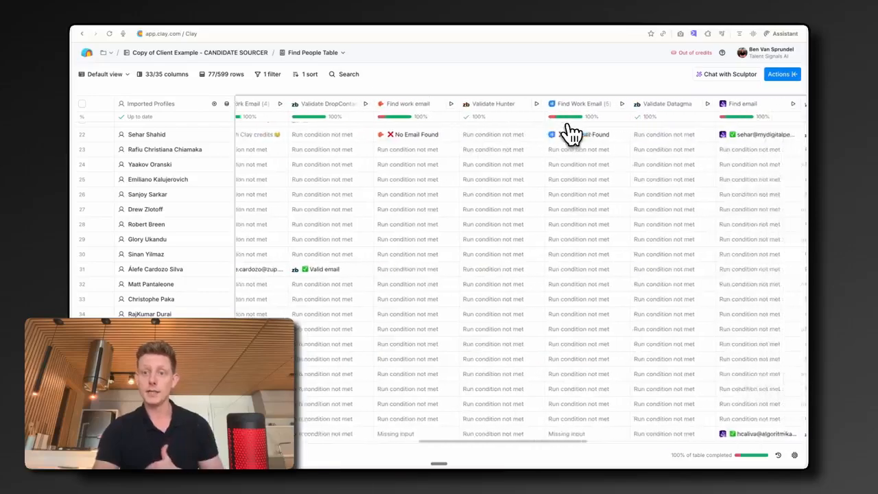
scroll(568, 134, right, 10)
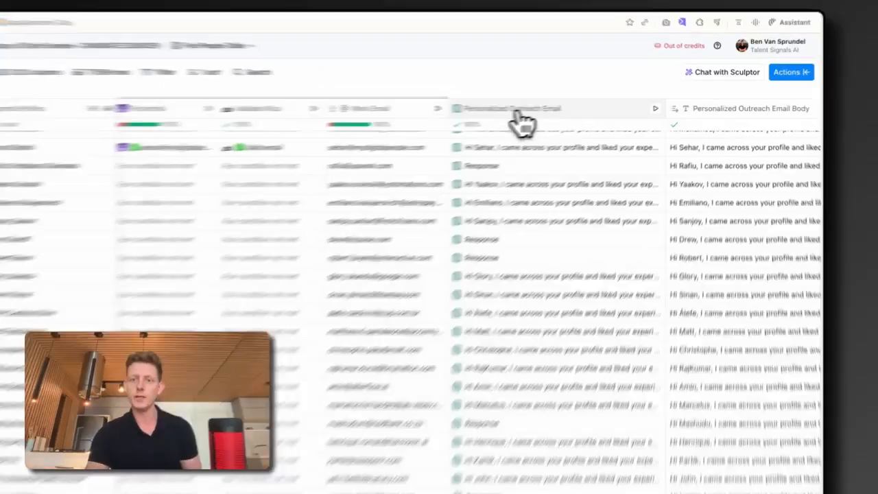
click(546, 104)
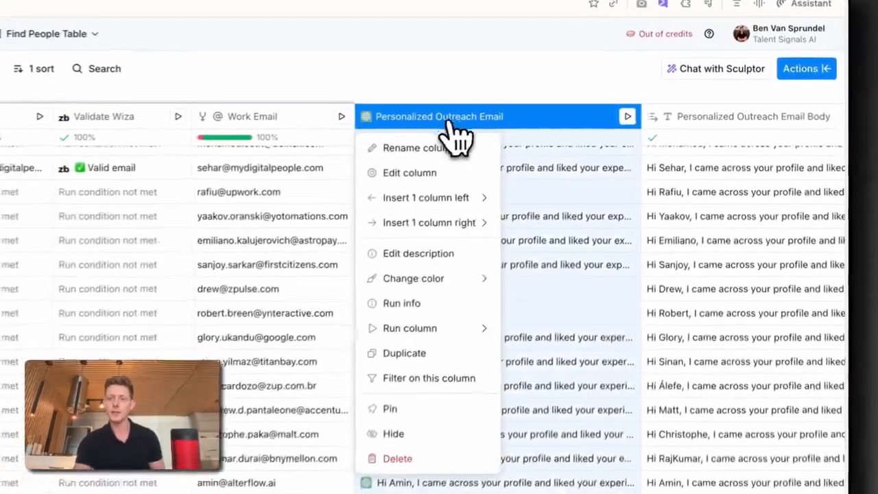
click(563, 146)
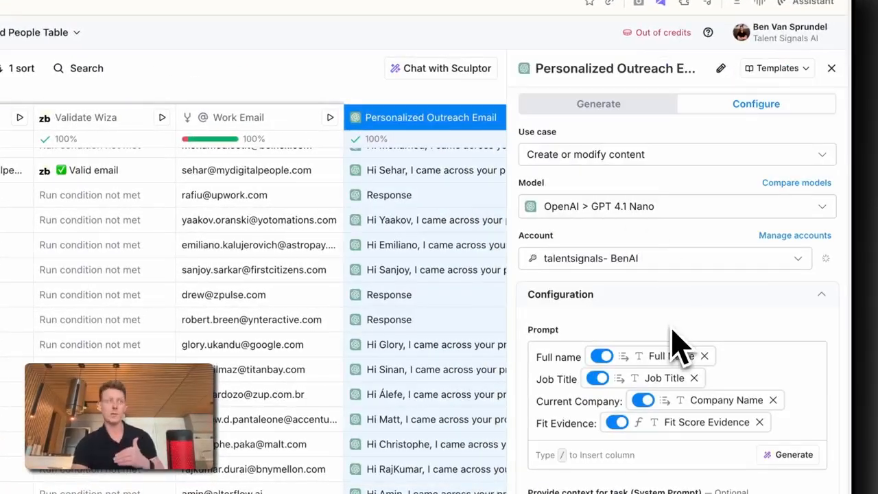
scroll(676, 347, down, 5)
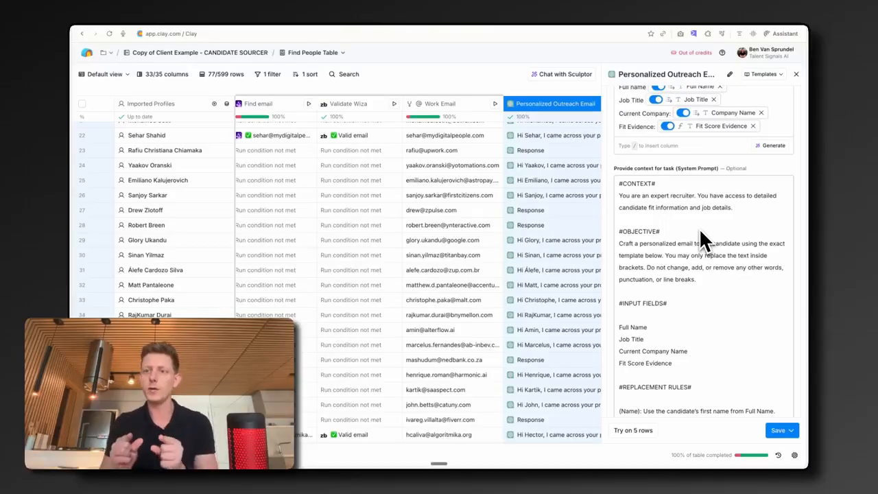
scroll(701, 234, down, 7)
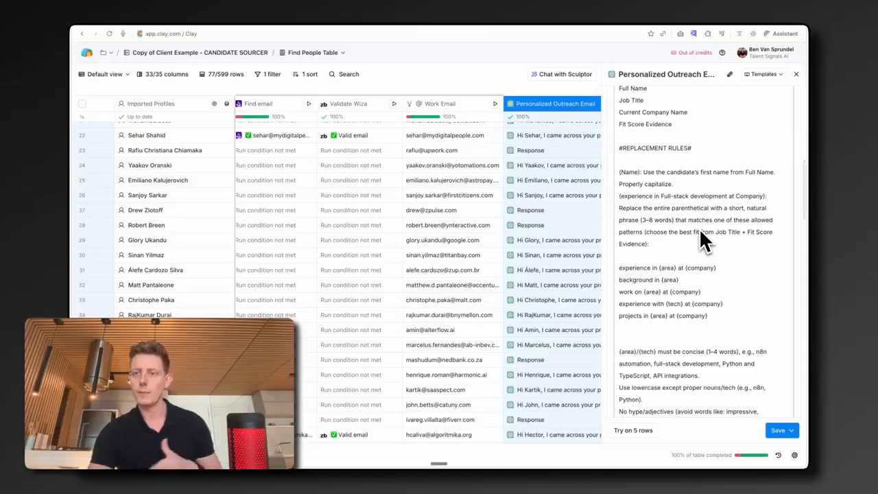
scroll(699, 228, up, 10)
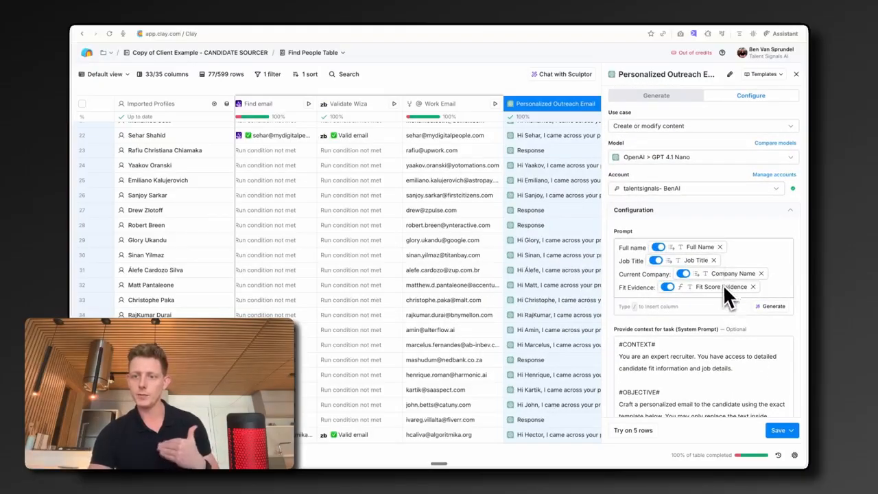
Step: Expand a Personalized Outreach Email Body cell to read the full generated email, then close it
scroll(723, 287, down, 3)
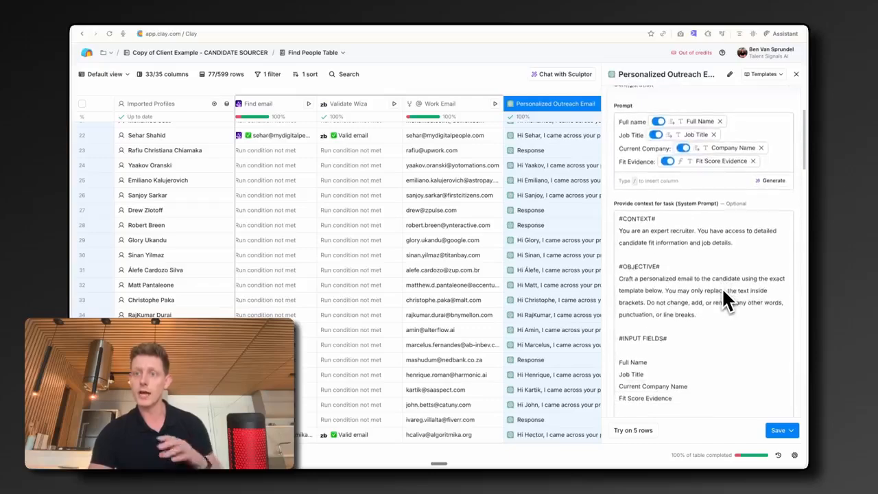
scroll(722, 287, down, 10)
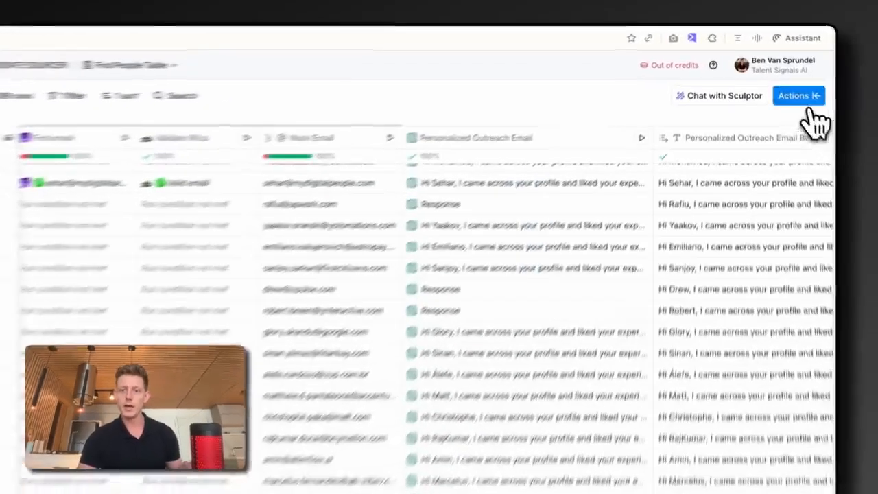
scroll(597, 151, right, 4)
scroll(498, 221, right, 1)
click(521, 217)
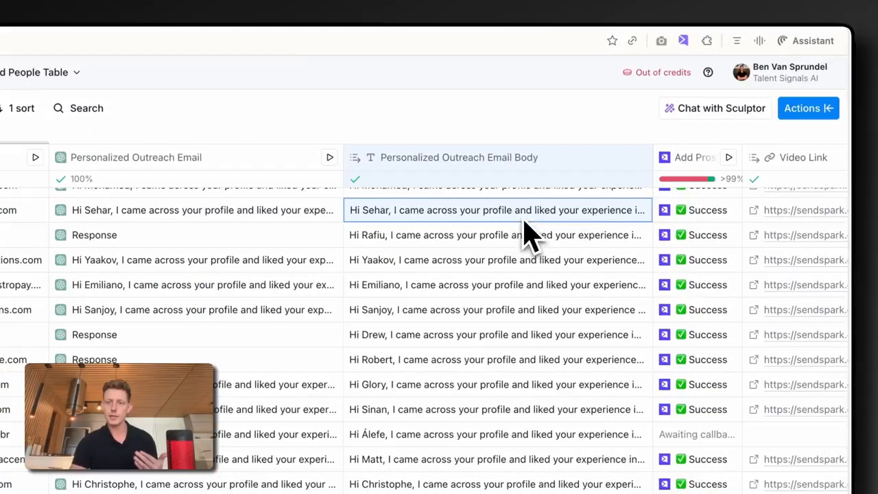
double_click(603, 214)
click(536, 275)
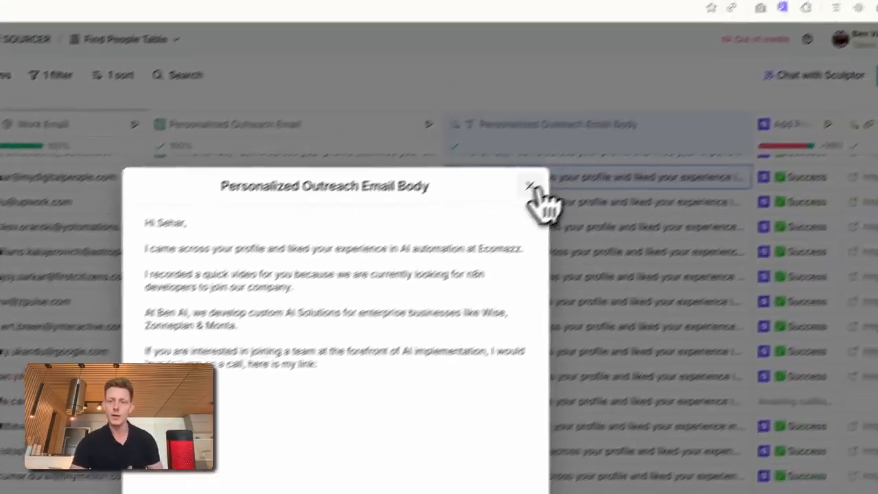
click(644, 118)
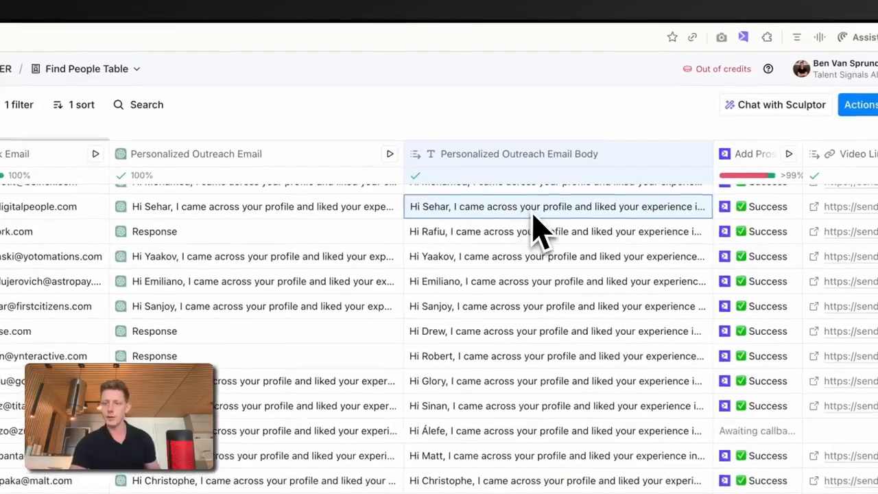
Step: Open a candidate's Sendspark video link and play the personalized video
scroll(539, 227, right, 1)
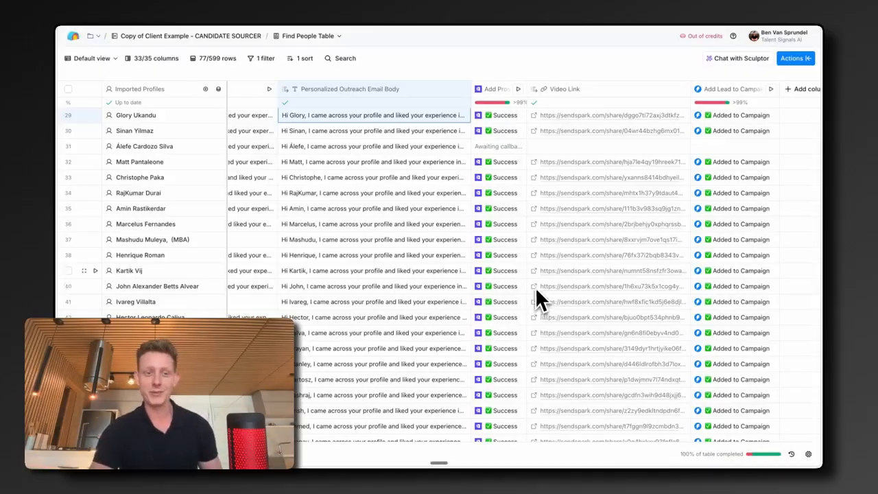
click(534, 269)
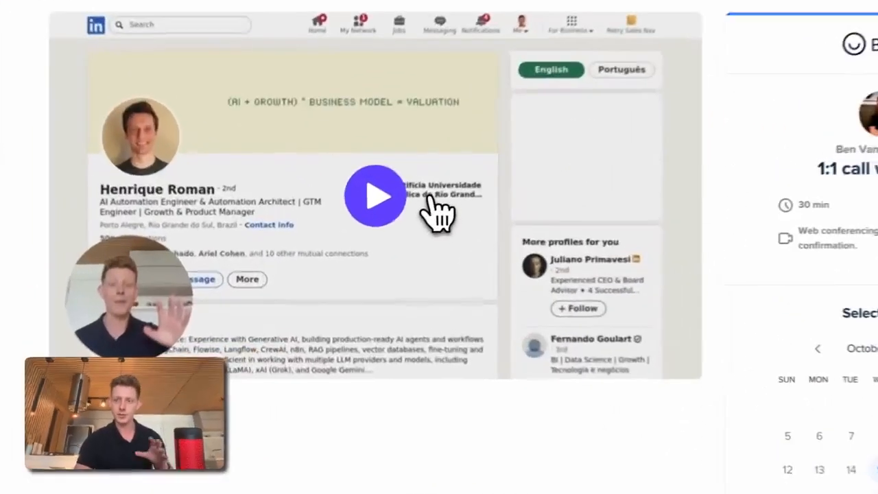
click(388, 216)
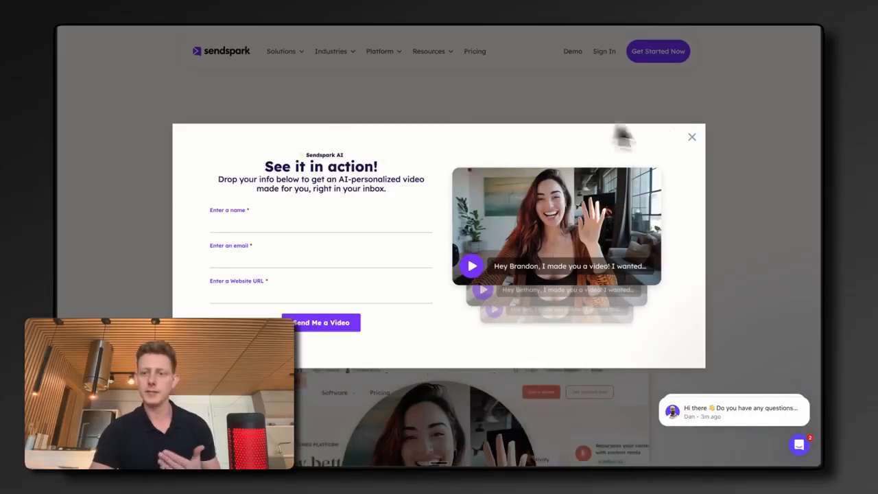
Step: Review the Sendspark website's pricing plans
click(691, 137)
scroll(509, 182, down, 1)
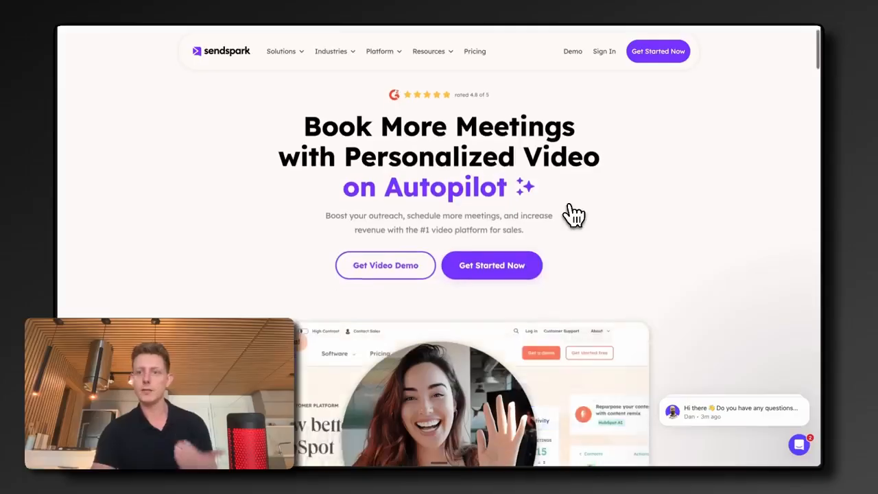
scroll(573, 215, down, 1)
scroll(570, 215, down, 6)
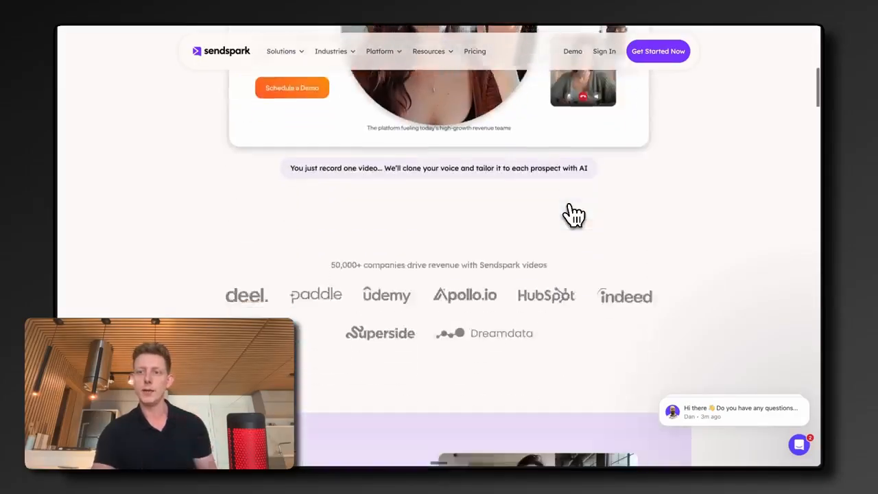
click(474, 53)
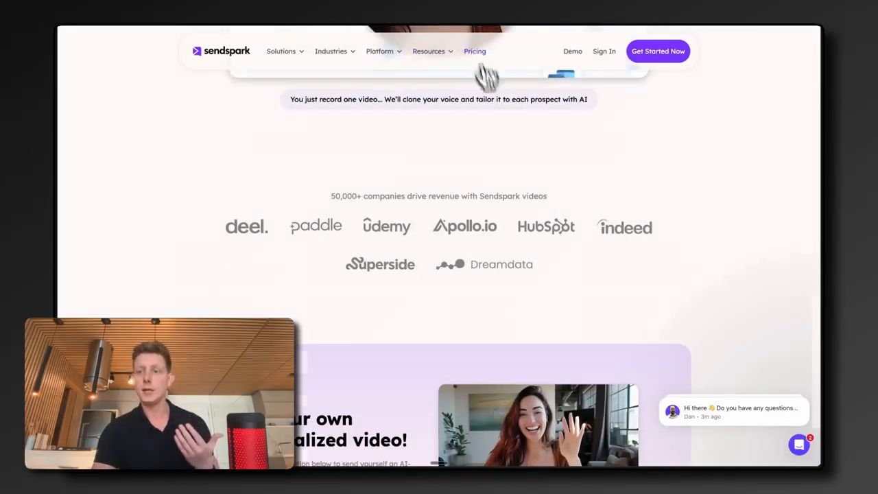
scroll(377, 250, down, 1)
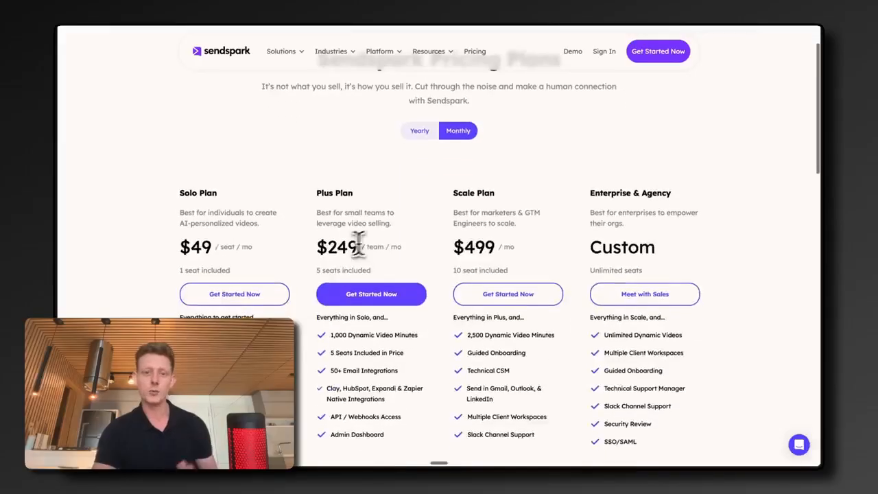
drag(317, 247, 356, 253)
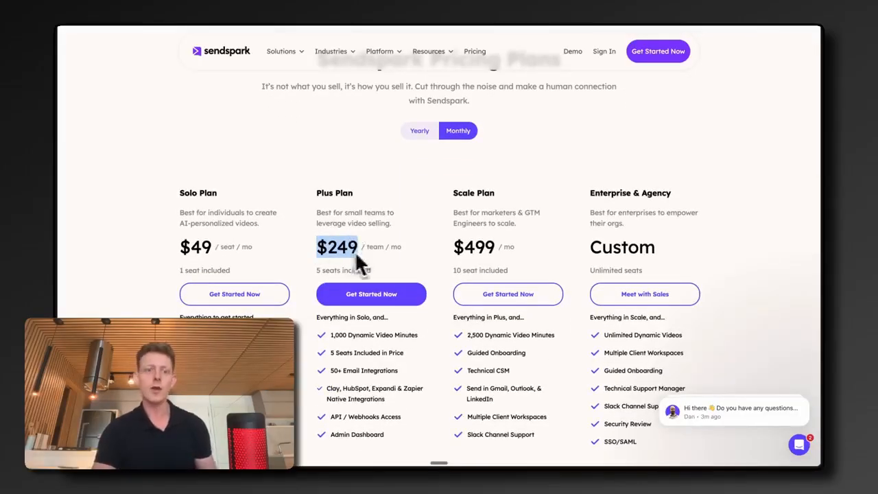
drag(179, 193, 217, 195)
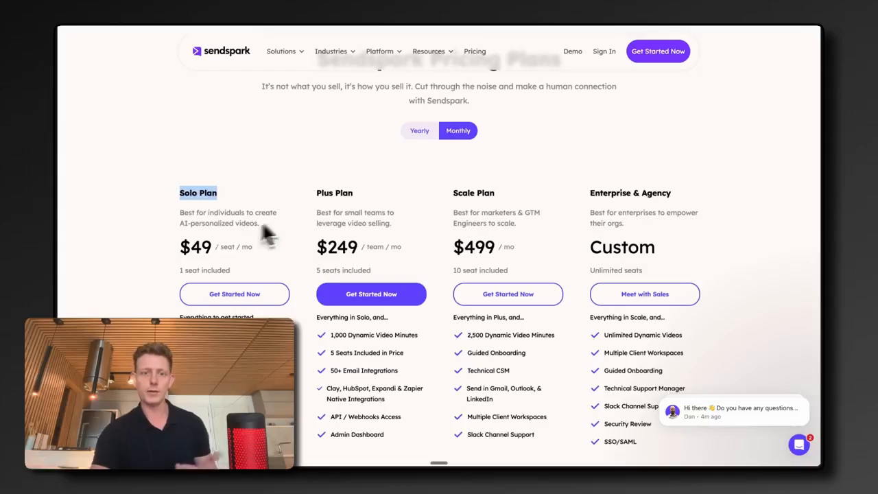
click(375, 176)
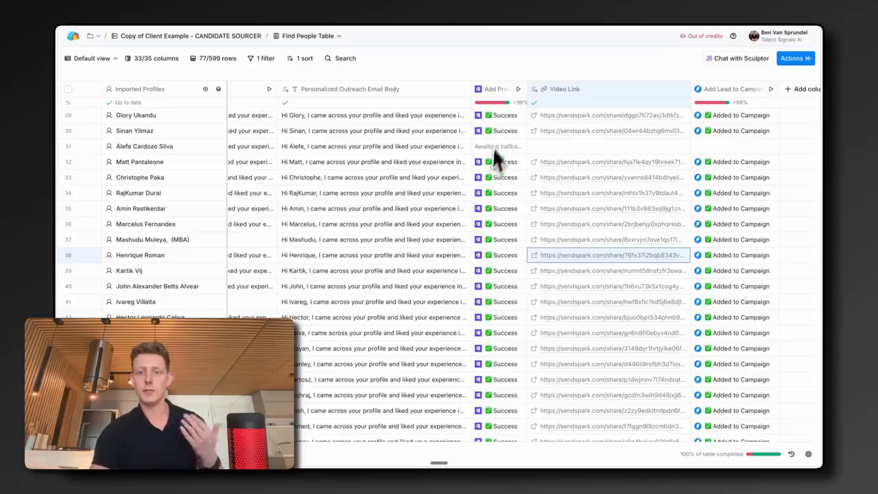
Step: Open the Add Prospect to Video Campaign column's settings and review its column mapping
click(493, 93)
click(506, 125)
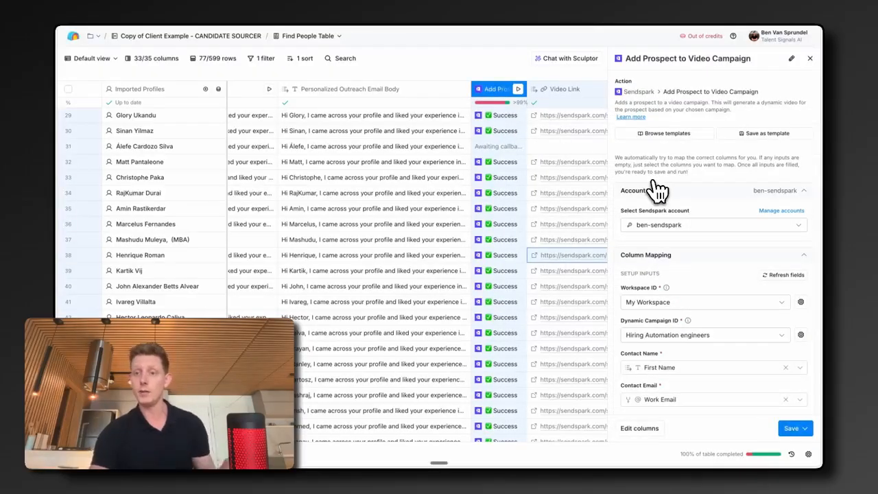
scroll(679, 237, down, 3)
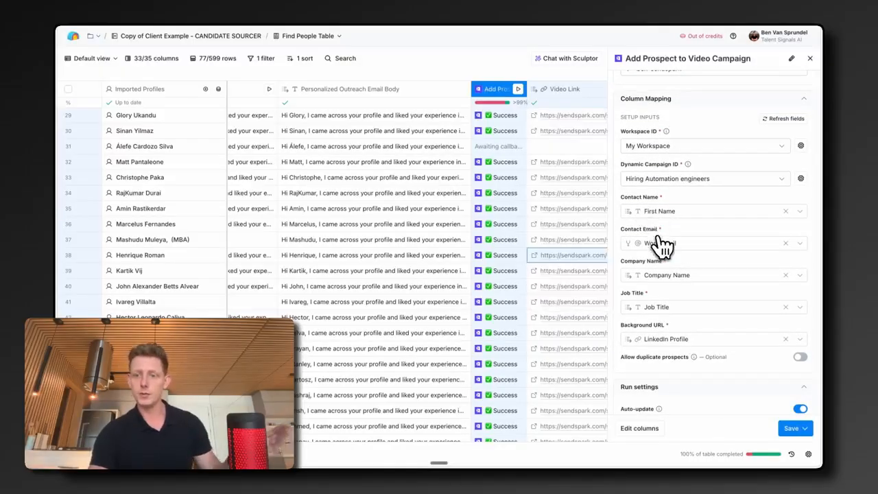
mouse_move(649, 220)
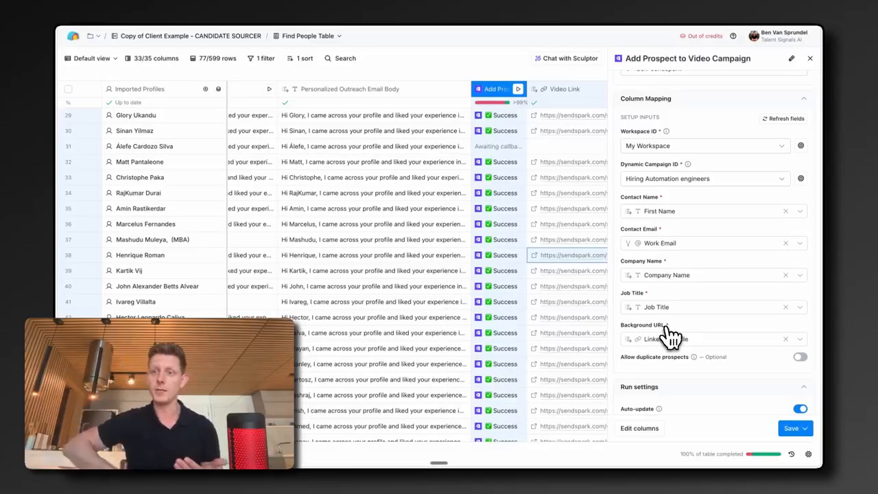
key(Escape)
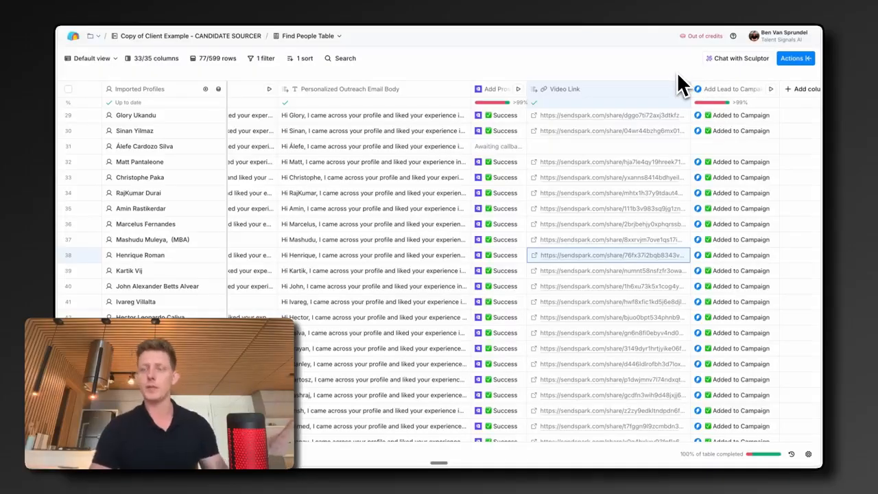
Step: Open the Add Lead to Campaign column's settings and review its campaign and field mapping
click(726, 91)
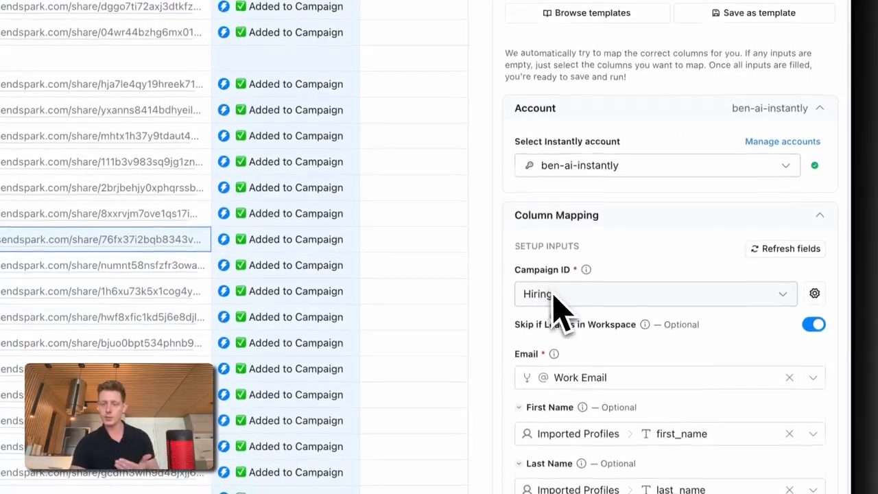
scroll(554, 316, down, 5)
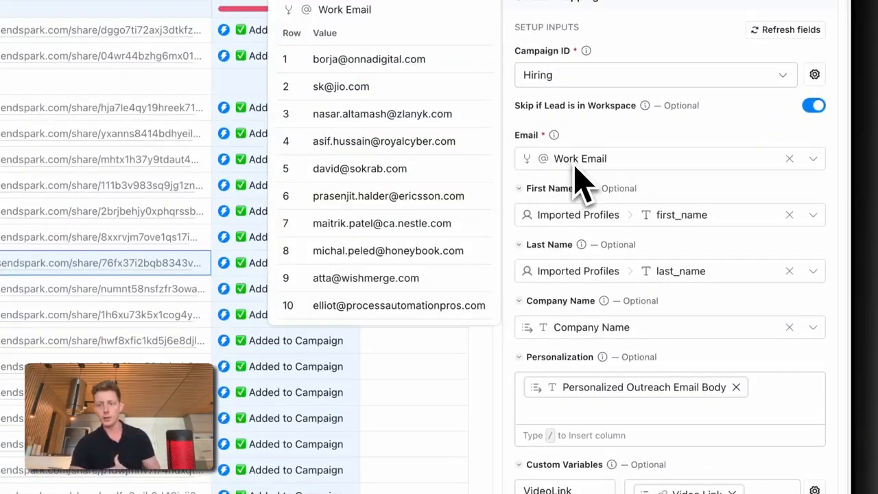
scroll(686, 298, down, 1)
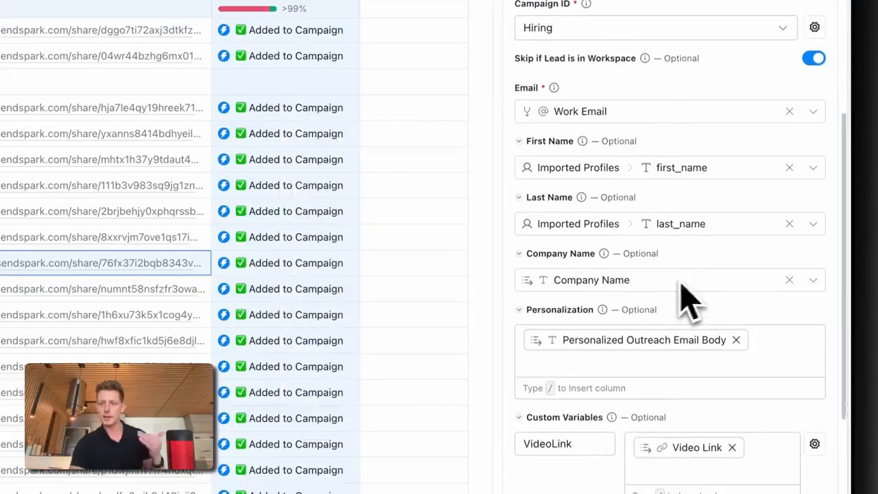
scroll(642, 305, down, 3)
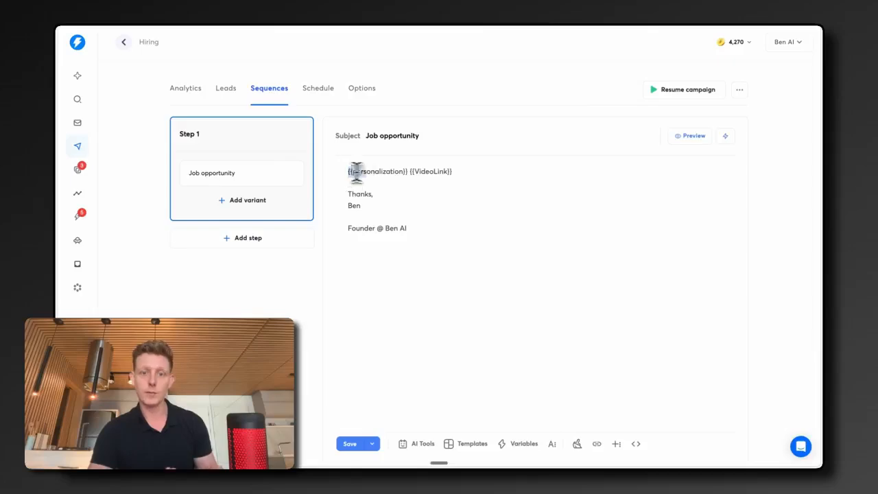
Step: Examine the personalization and VideoLink variables in the Hiring campaign's sequence email
drag(349, 172, 457, 172)
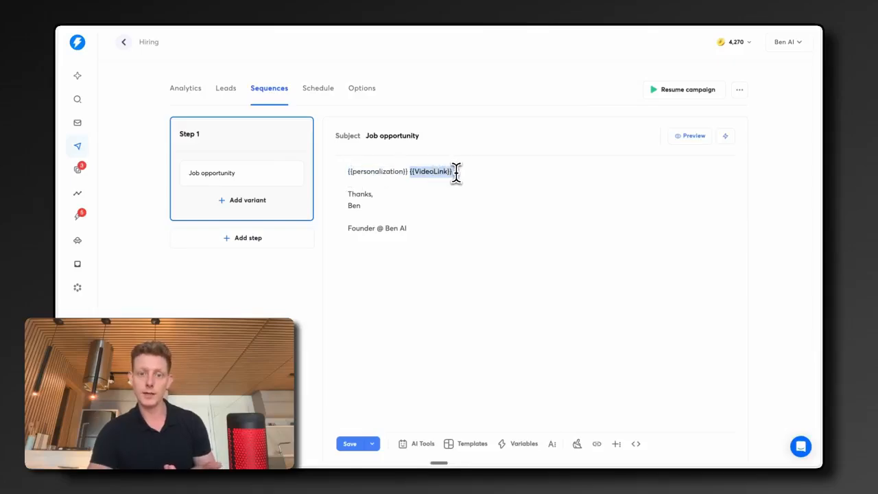
click(348, 194)
drag(348, 194, 370, 195)
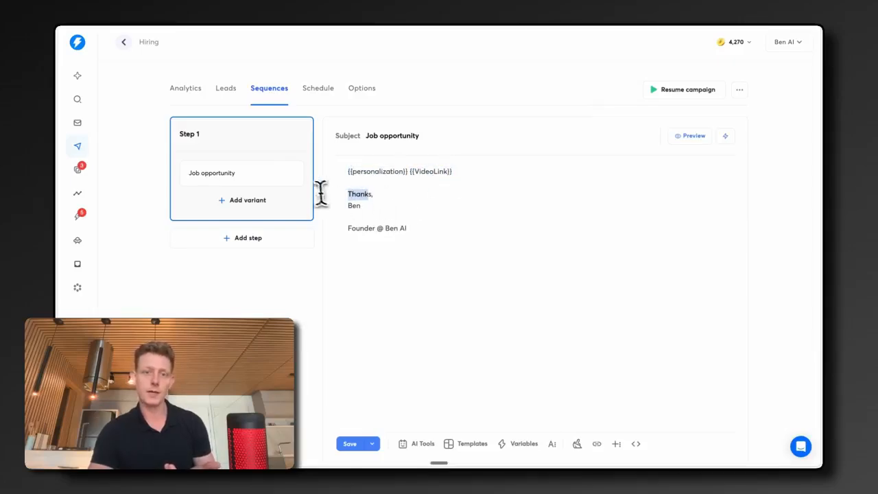
Step: Preview the sequence email with a selected lead's data and send a test email
click(691, 137)
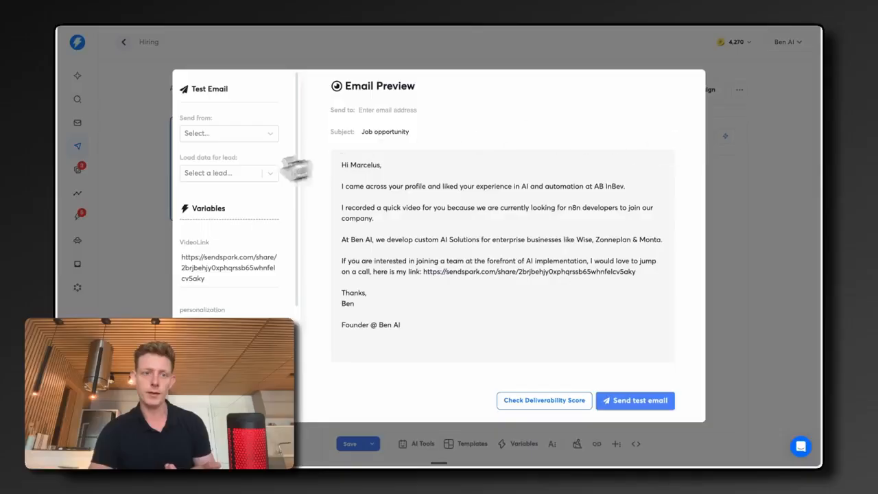
click(228, 173)
scroll(234, 309, down, 1)
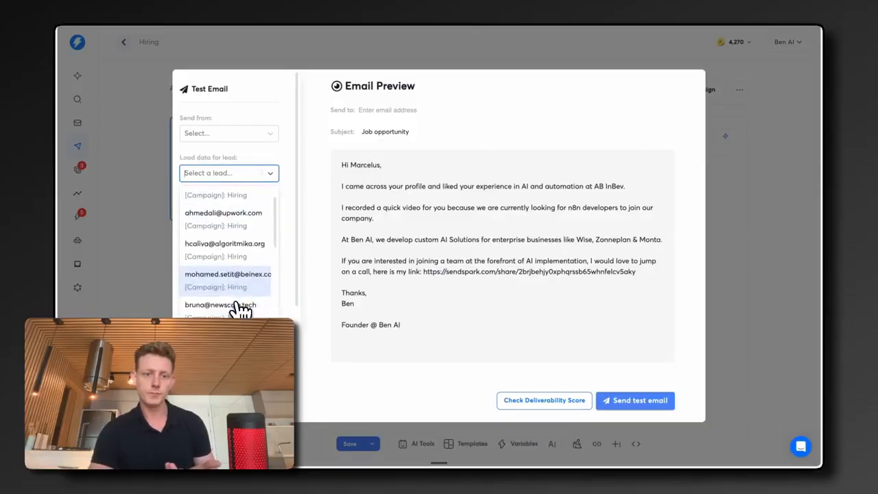
scroll(236, 308, up, 1)
click(237, 218)
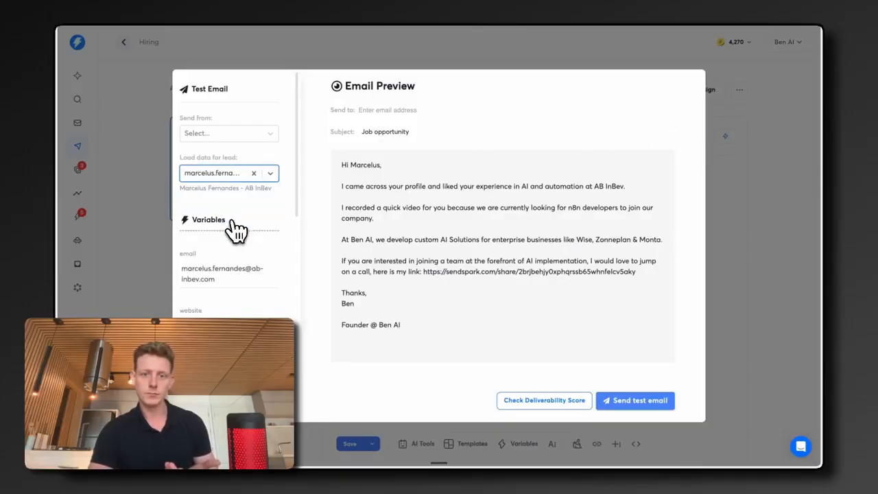
drag(416, 317, 355, 140)
click(370, 108)
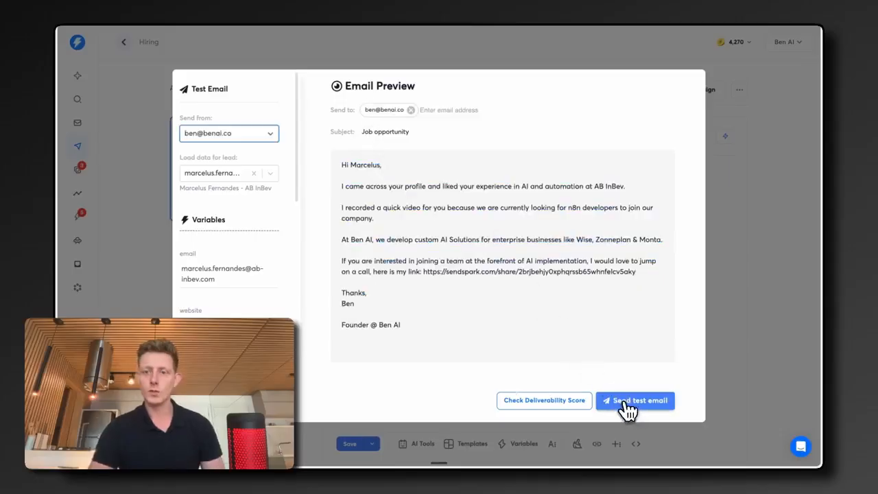
click(627, 404)
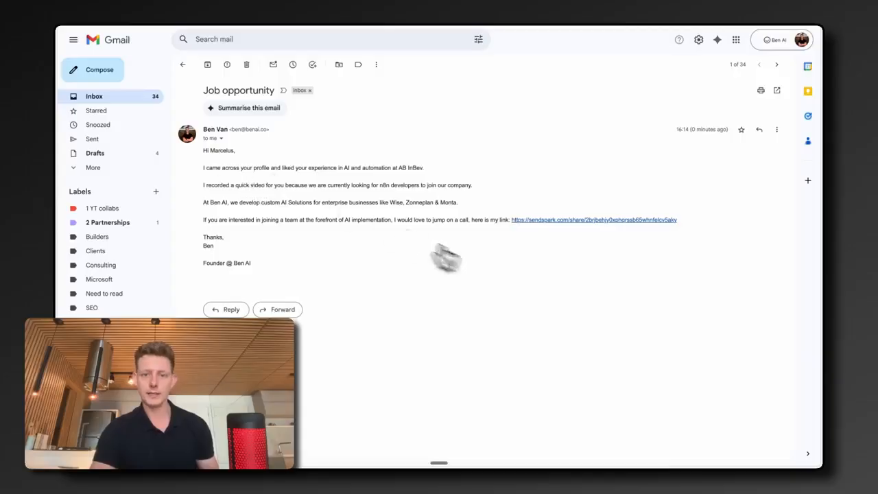
Step: Open the video link in the received test email
click(552, 221)
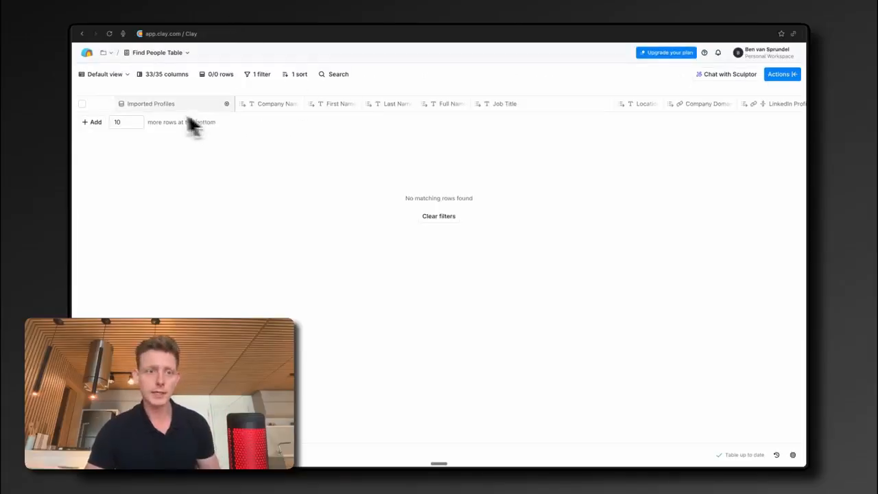
Step: Browse the empty Find People Table's columns and review Clay's upgrade plan options
scroll(377, 110, right, 5)
scroll(378, 110, right, 10)
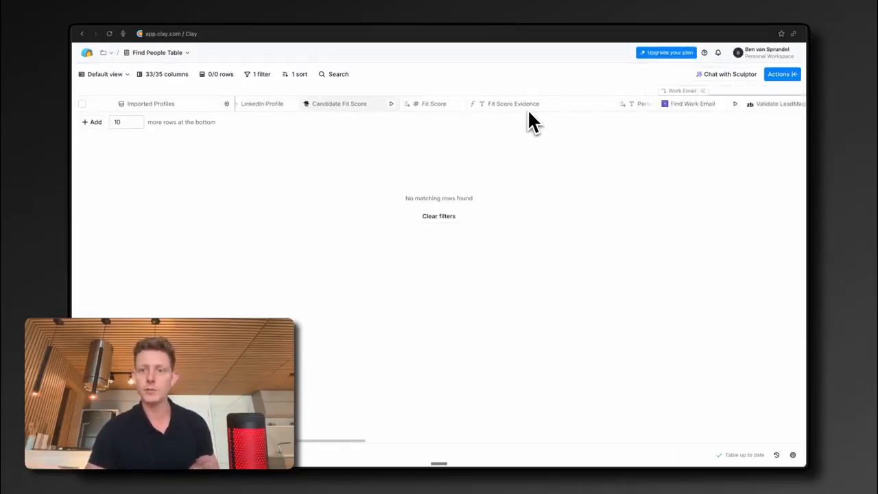
scroll(529, 113, left, 15)
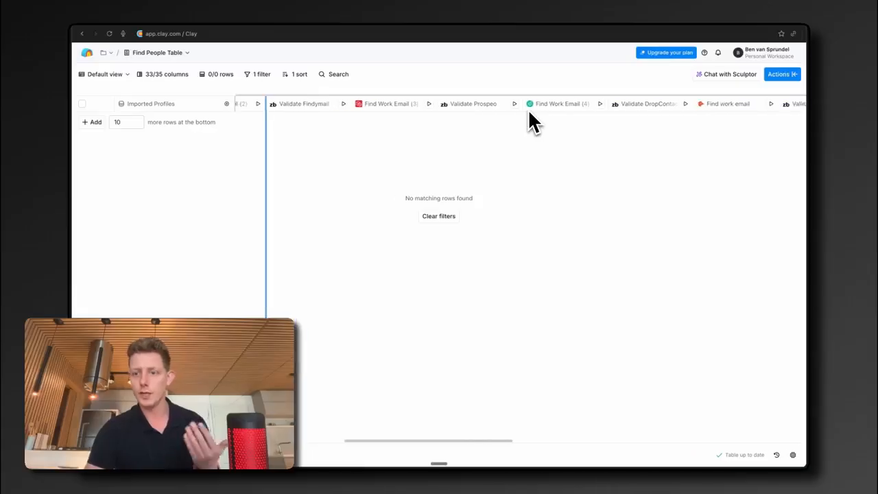
click(664, 54)
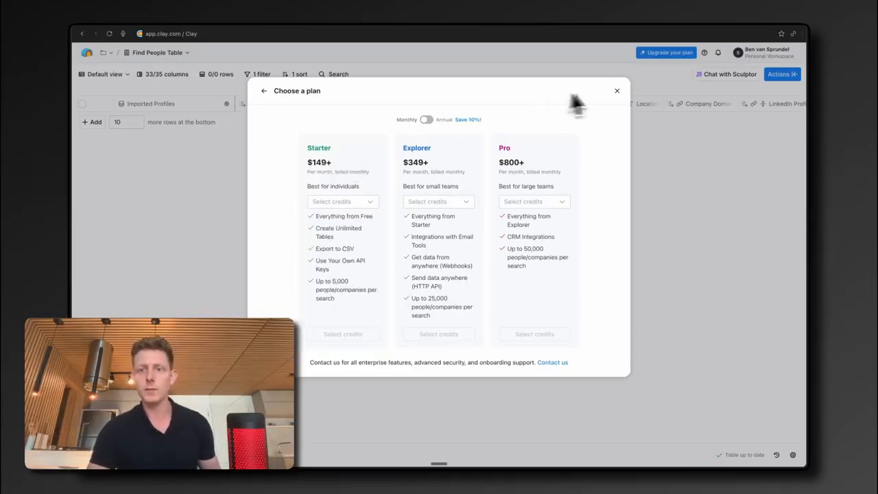
click(617, 91)
scroll(444, 113, right, 5)
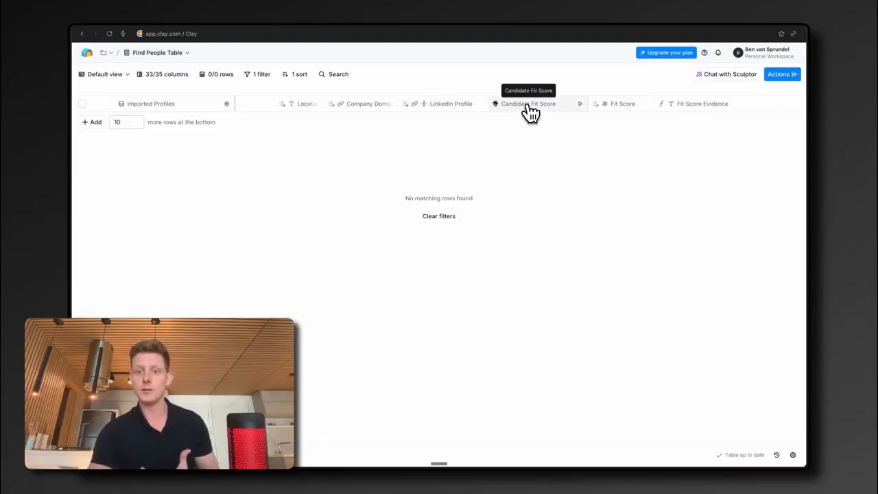
Step: Inspect the Candidate Fit Score column's AI model and account settings, including the dialog for adding an OpenAI API key
click(529, 112)
click(534, 140)
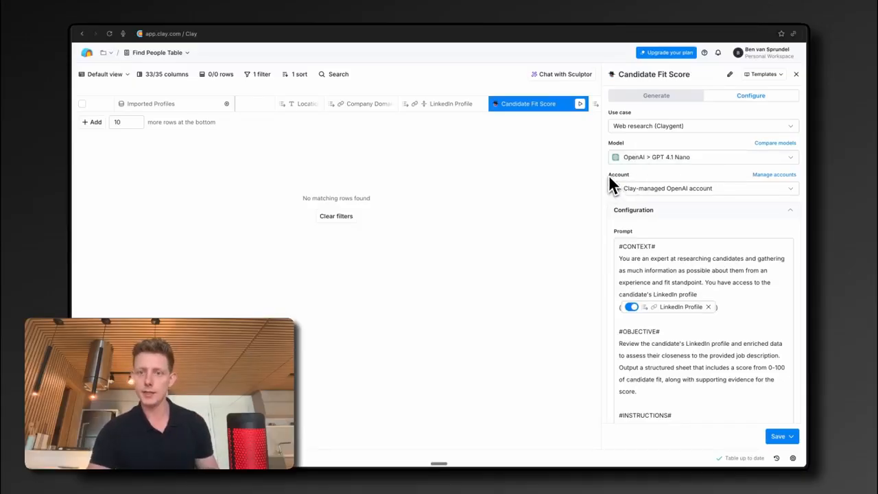
drag(609, 174, 630, 174)
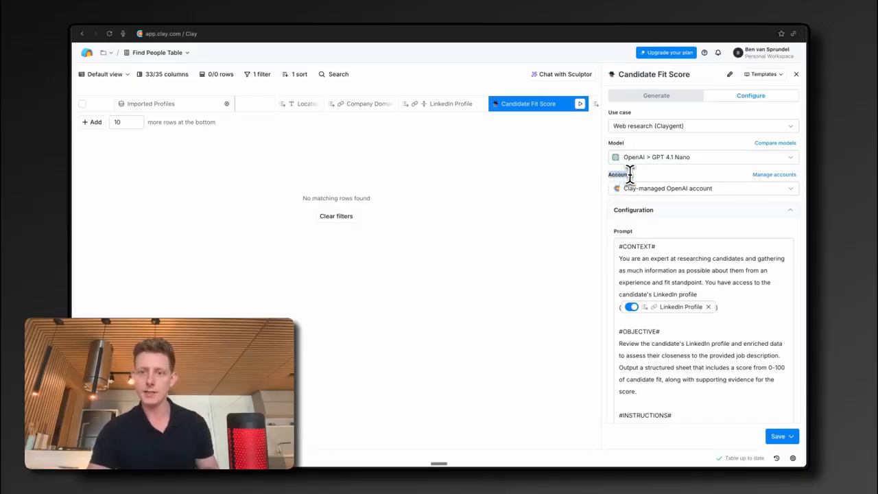
click(683, 191)
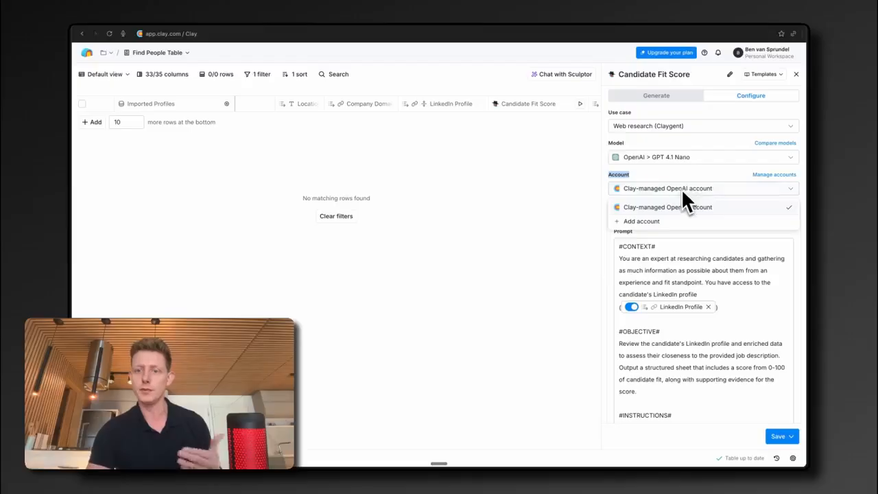
click(642, 221)
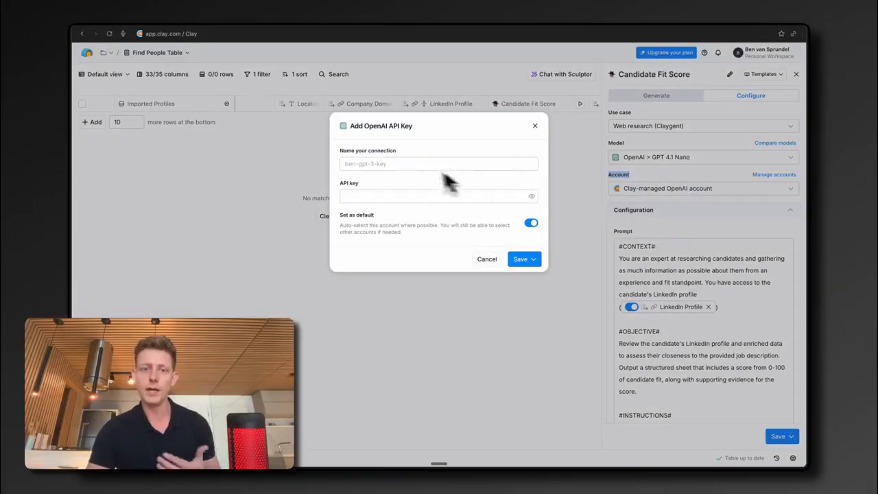
click(535, 125)
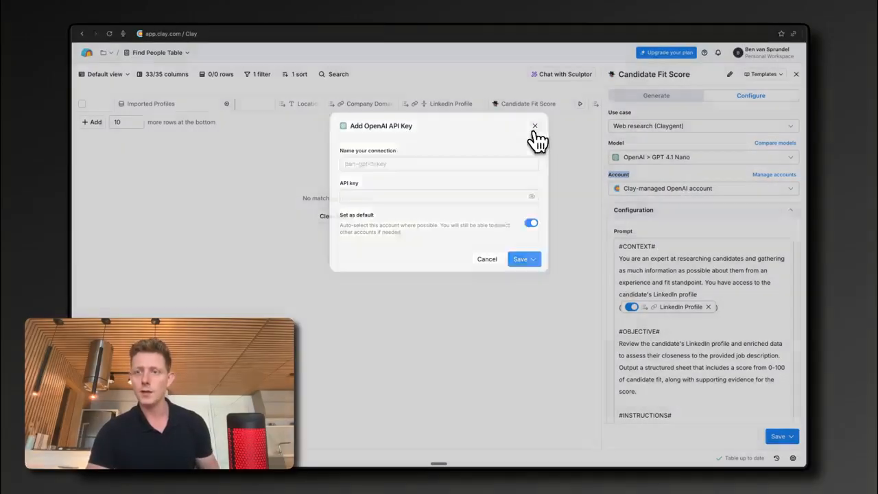
click(797, 75)
Step: Inspect the Personalized Outreach Email column's prompt and OpenAI account options
scroll(584, 99, right, 15)
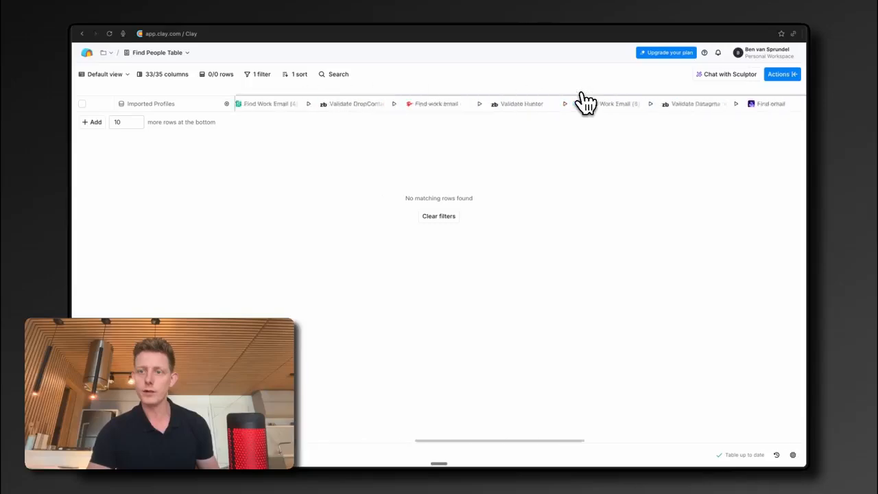
click(527, 110)
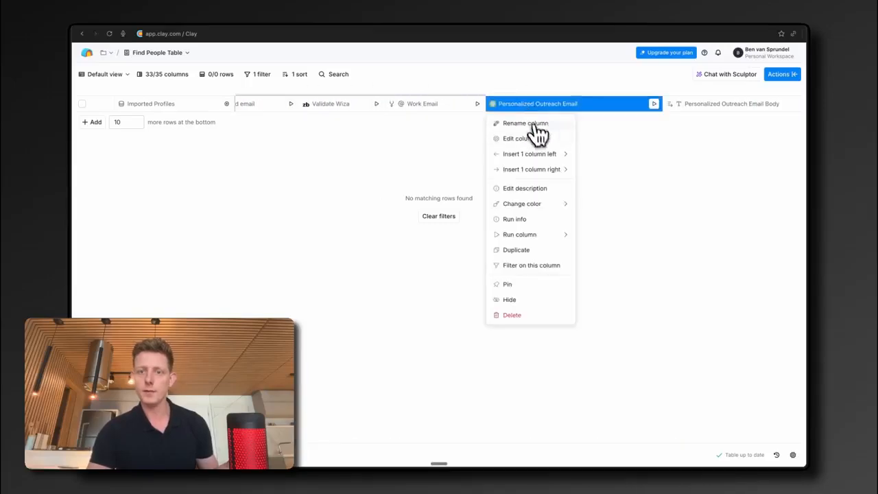
click(541, 137)
click(656, 189)
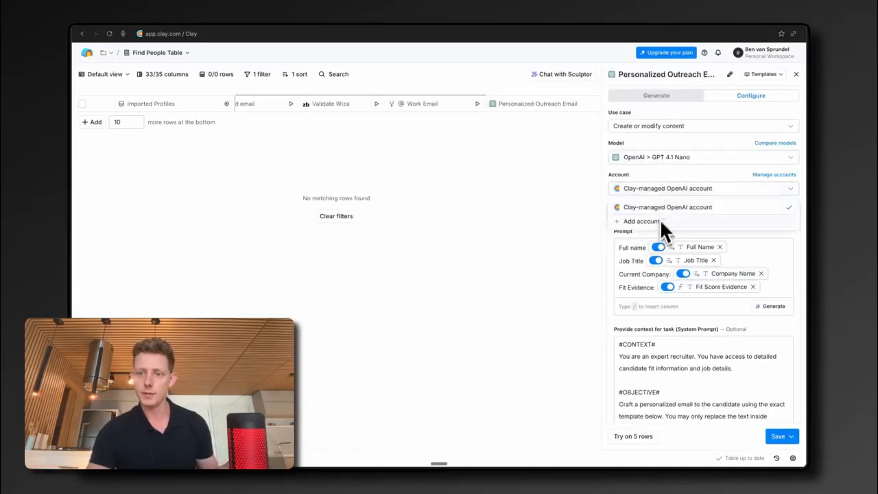
click(546, 162)
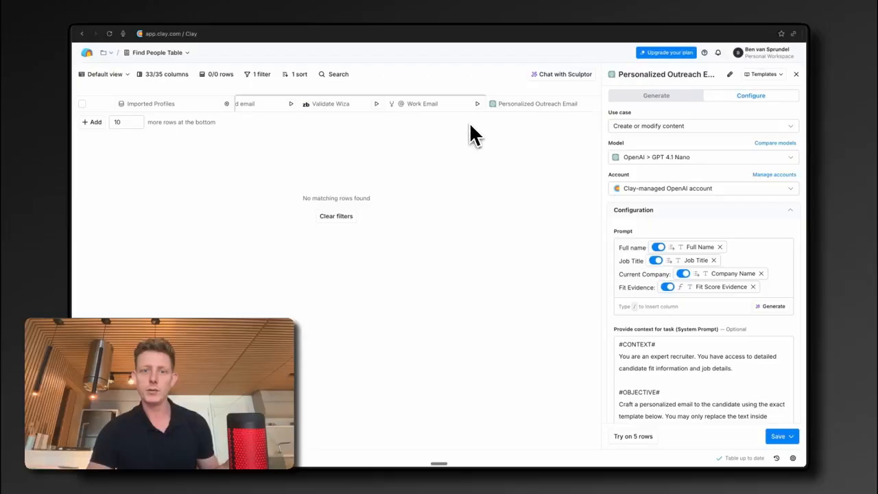
Step: Review the Work Email waterfall's full configuration and the LeadMagic step's account and input settings
scroll(431, 114, left, 5)
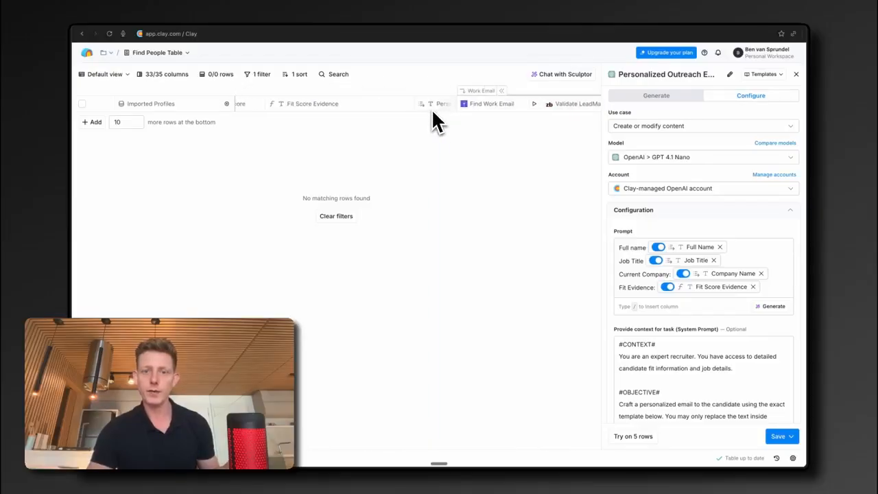
click(492, 105)
click(502, 137)
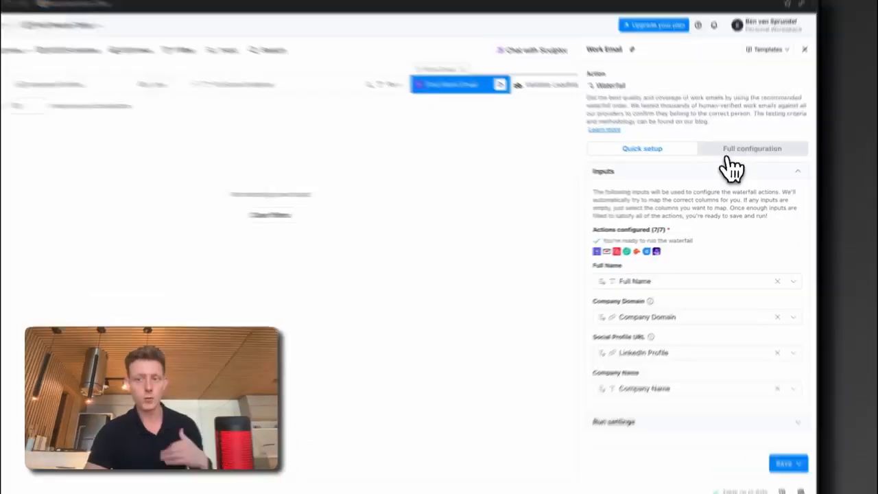
click(729, 161)
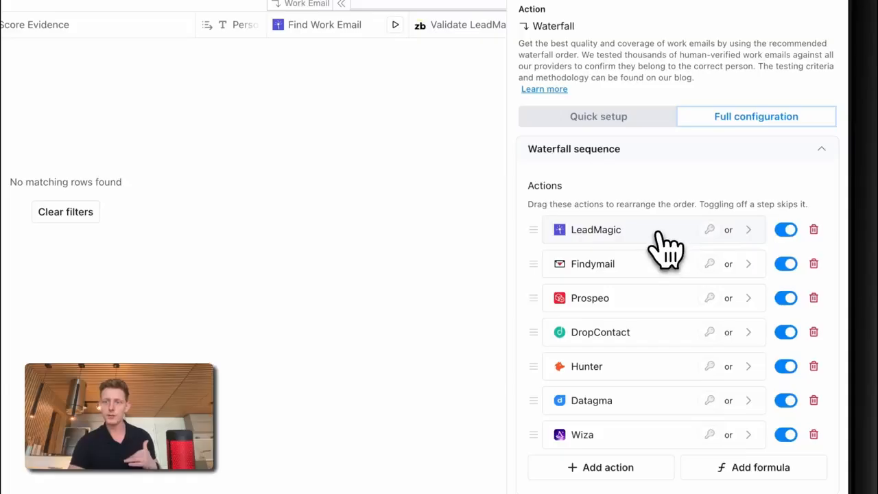
click(662, 234)
click(630, 307)
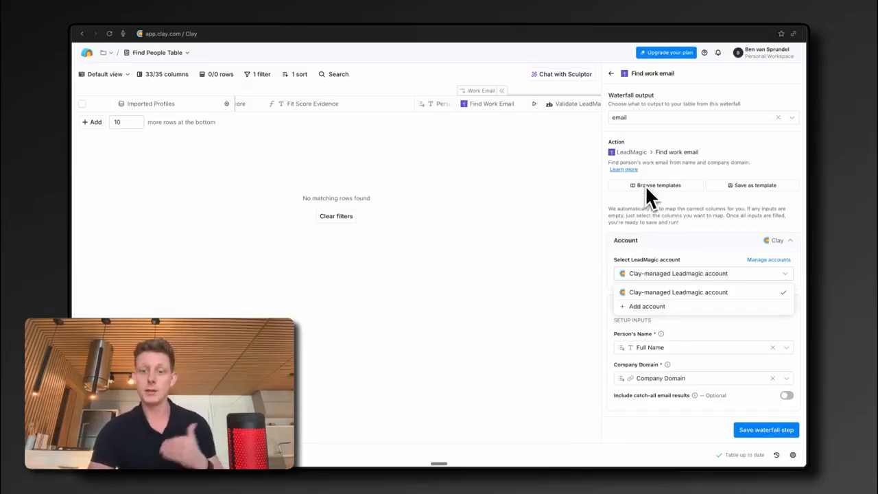
click(611, 74)
click(612, 73)
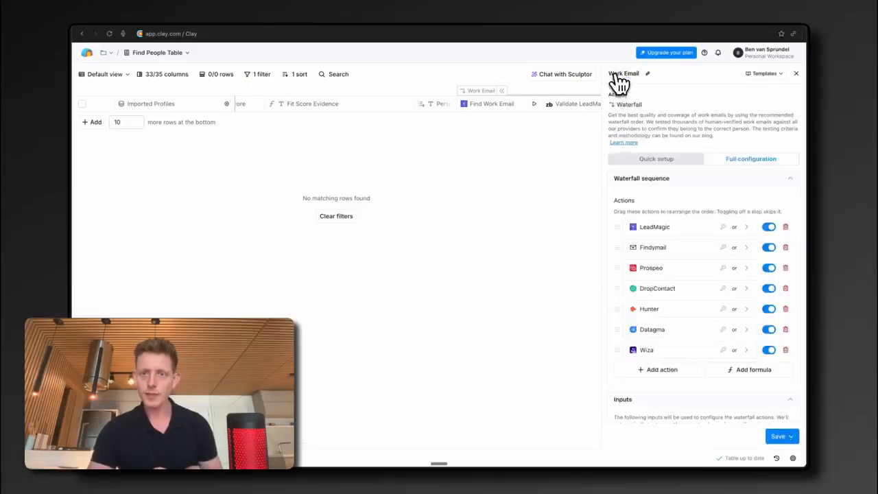
click(796, 74)
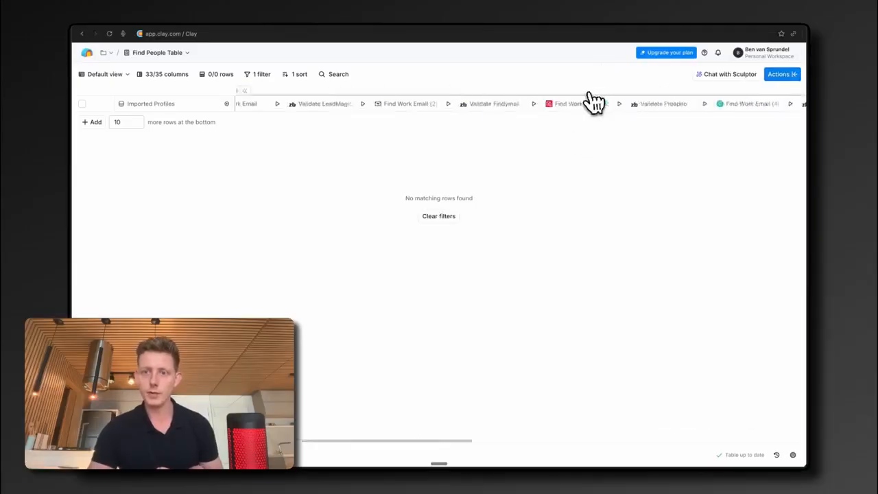
Step: Inspect the Add Prospect to Video Campaign column's Sendspark account dialog and its column mapping
scroll(594, 103, right, 15)
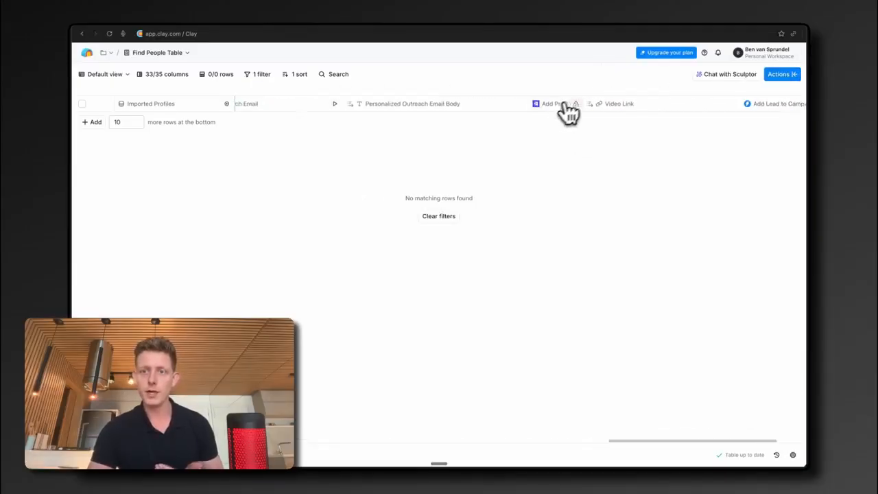
click(564, 105)
click(569, 139)
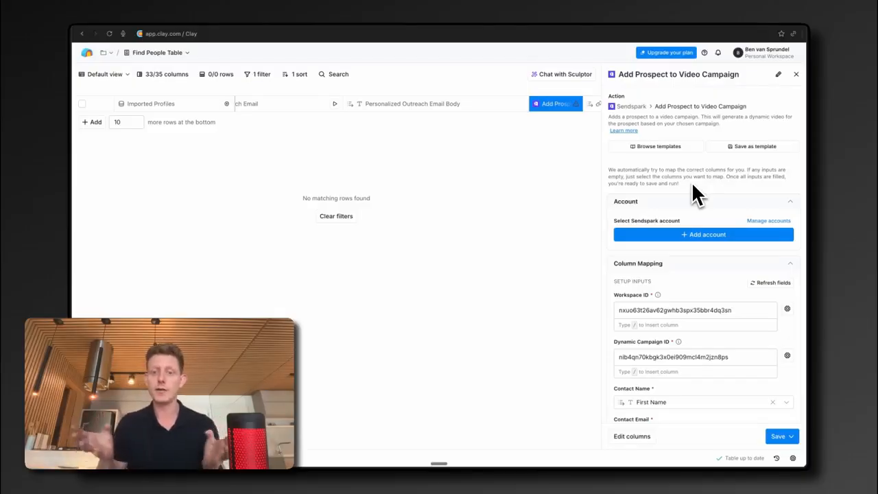
click(686, 235)
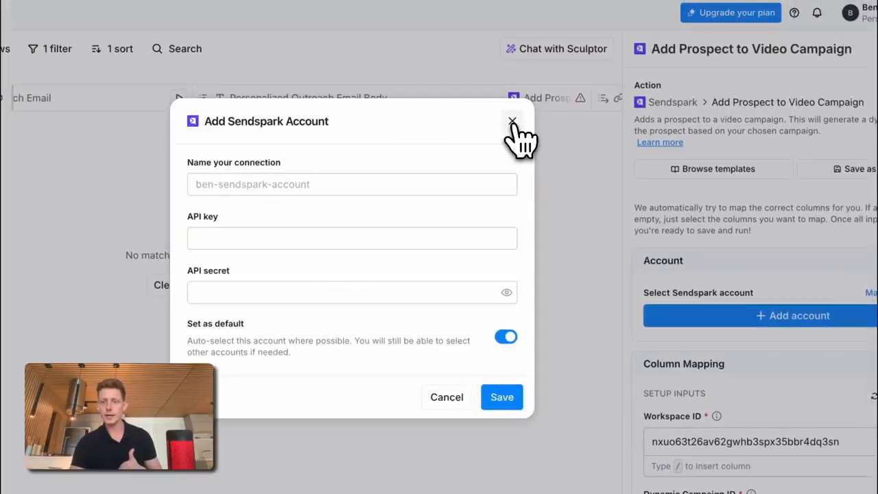
click(512, 122)
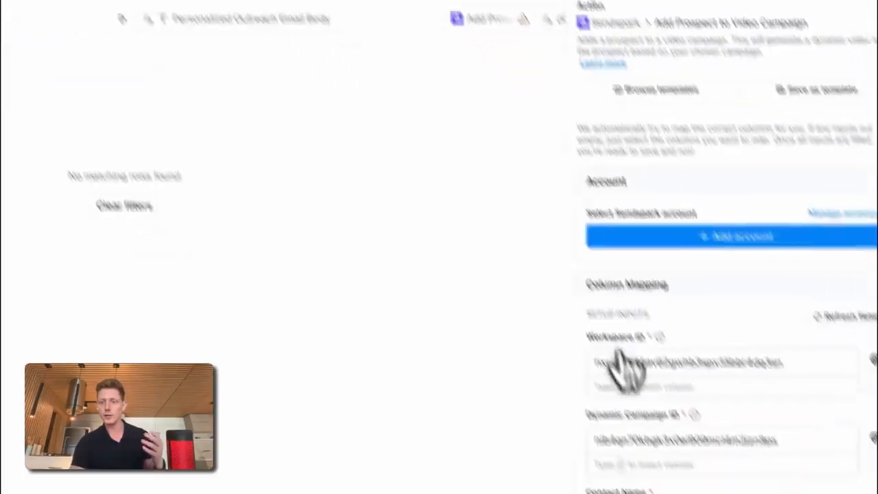
scroll(736, 466, down, 2)
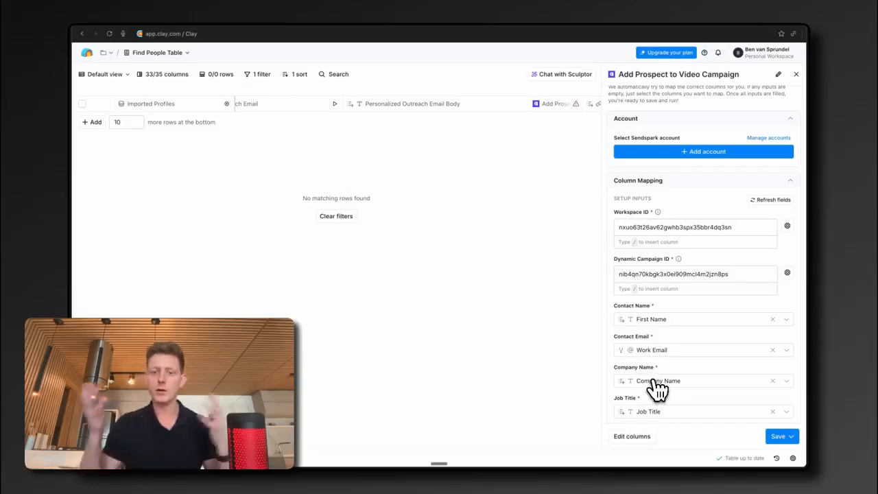
scroll(658, 388, down, 5)
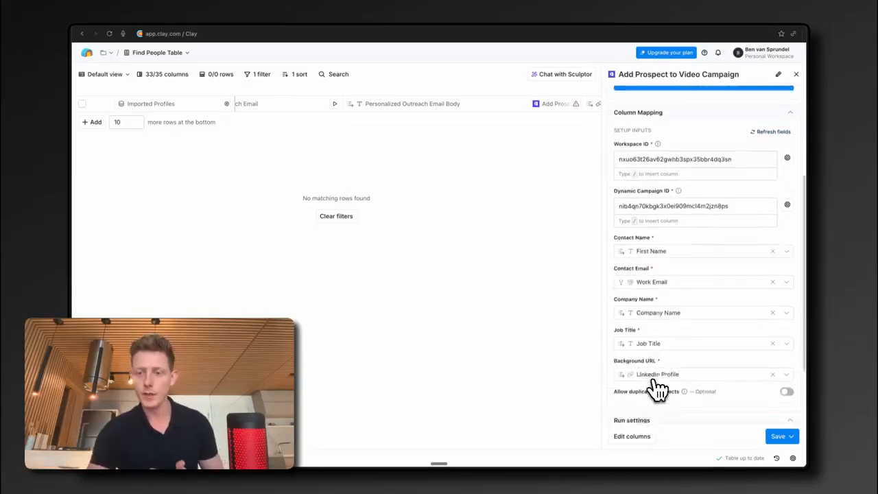
click(797, 74)
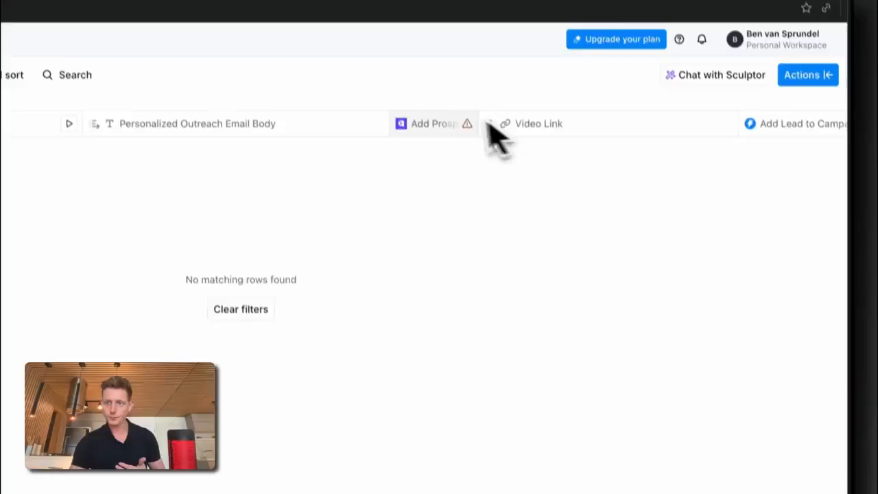
Step: Inspect the Add Lead to Campaign column's Instantly account and column mapping settings
scroll(480, 127, right, 4)
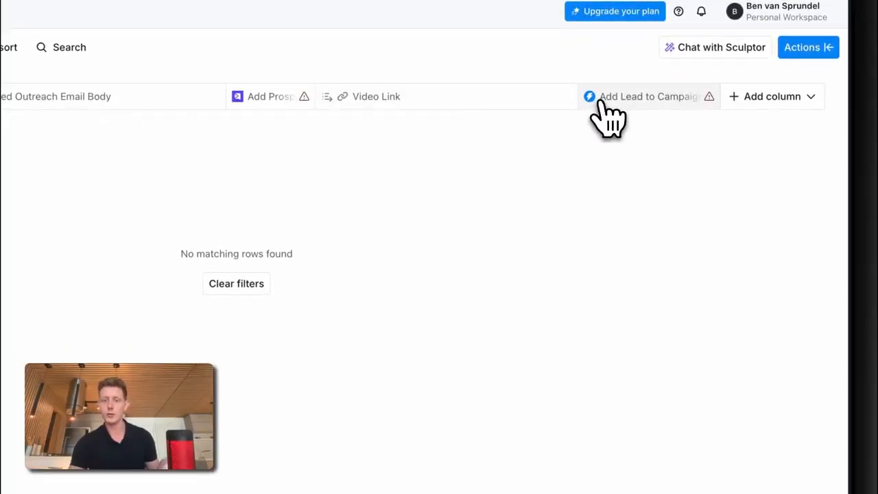
click(602, 101)
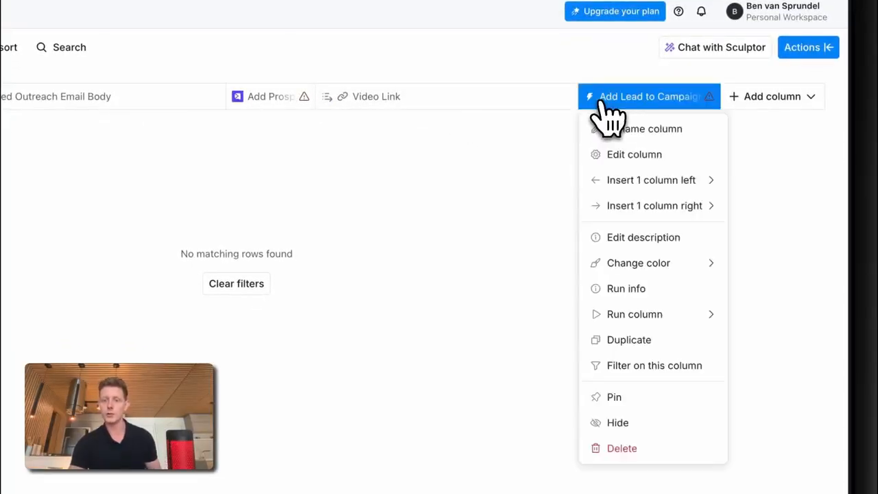
click(626, 157)
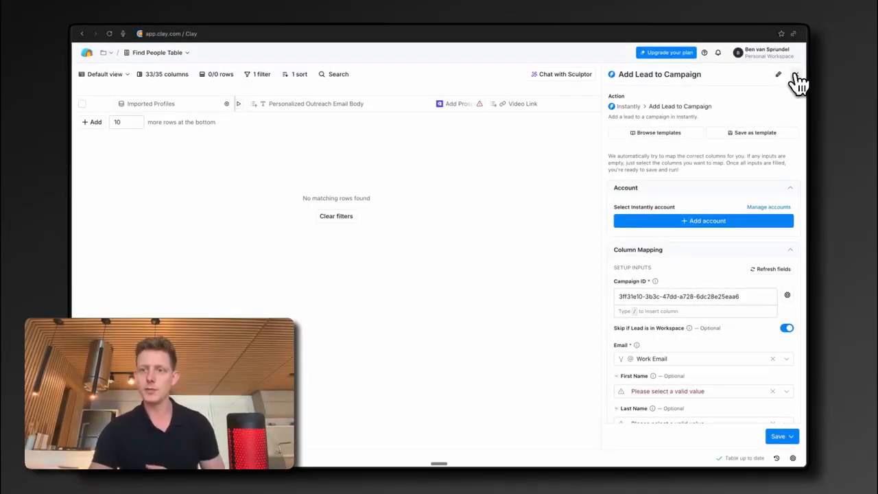
click(795, 76)
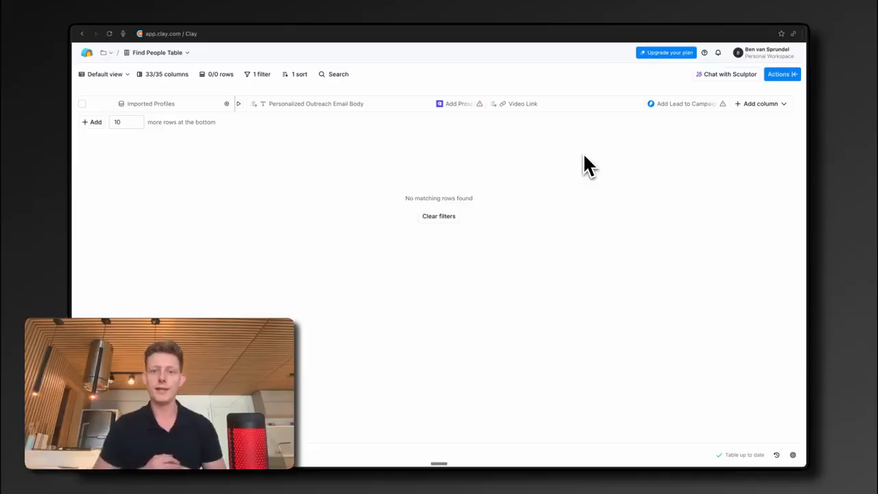